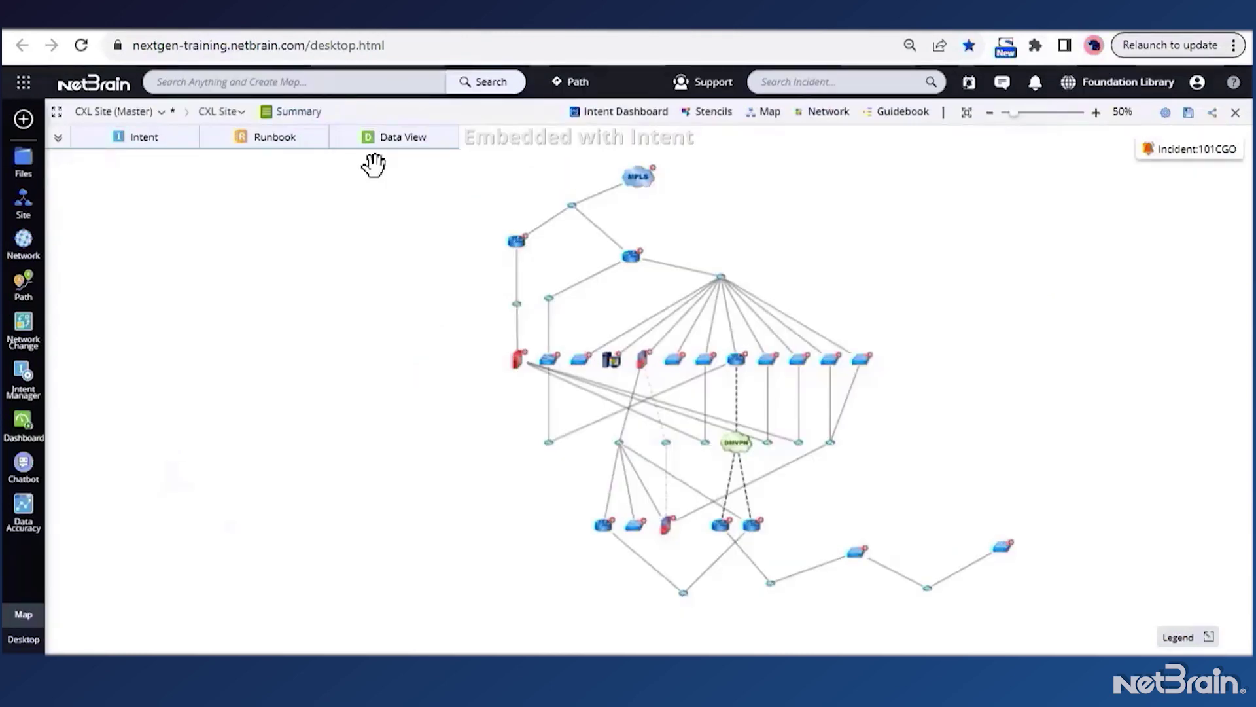
Rerun the NTP and TELNET CHECK published intents and open US-BOS-SW2's Telnet-enabled alert
{"action": "left_click", "coordinate": [134, 130]}
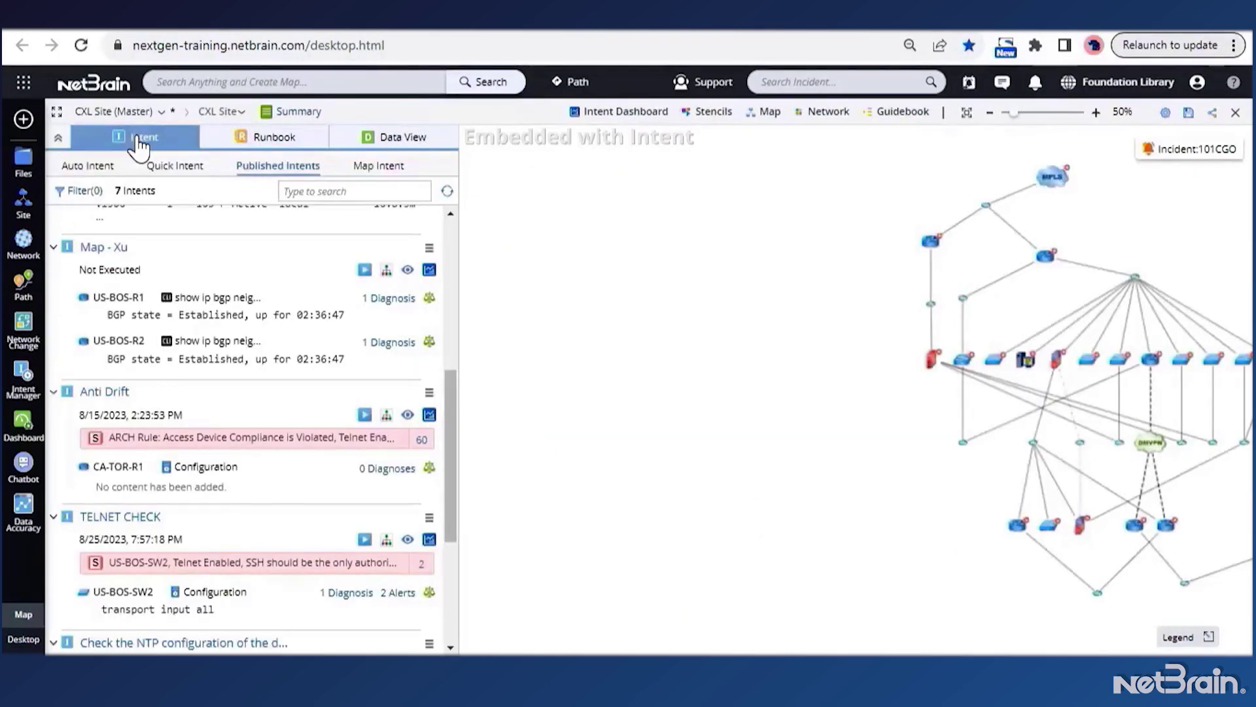
{"action": "scroll", "coordinate": [329, 562], "scroll_direction": "down", "scroll_amount": 4}
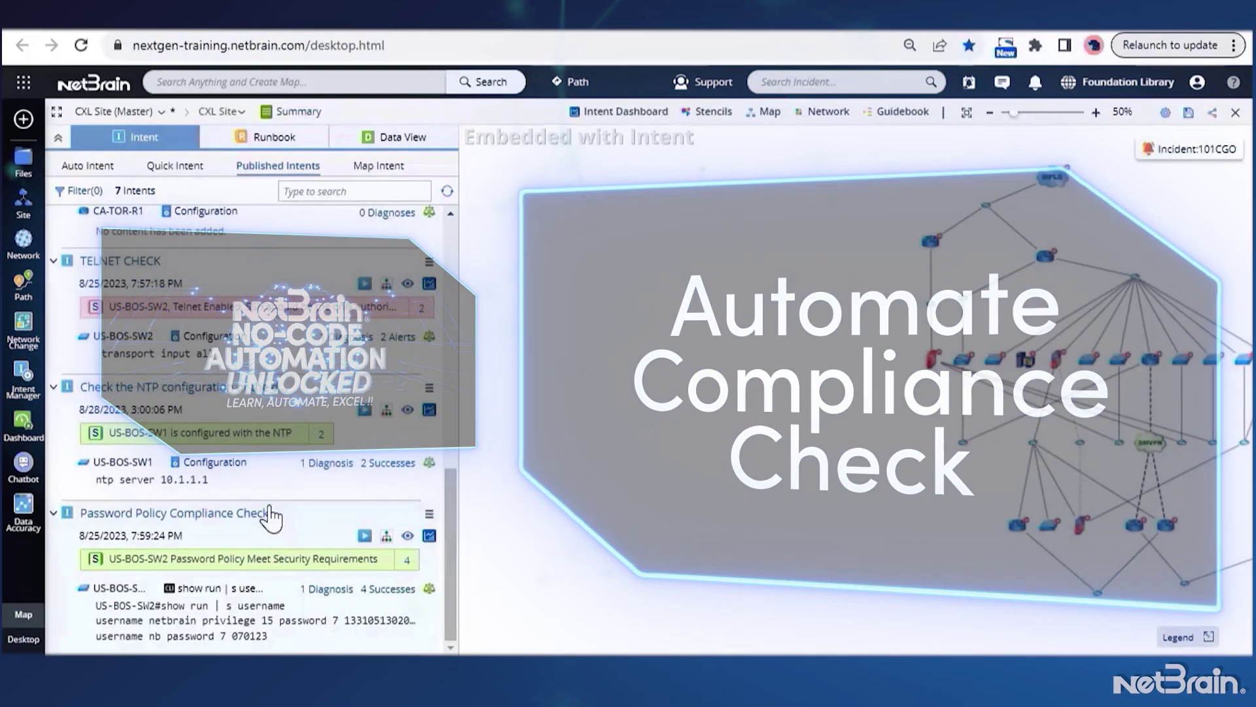
{"action": "mouse_move", "coordinate": [267, 517]}
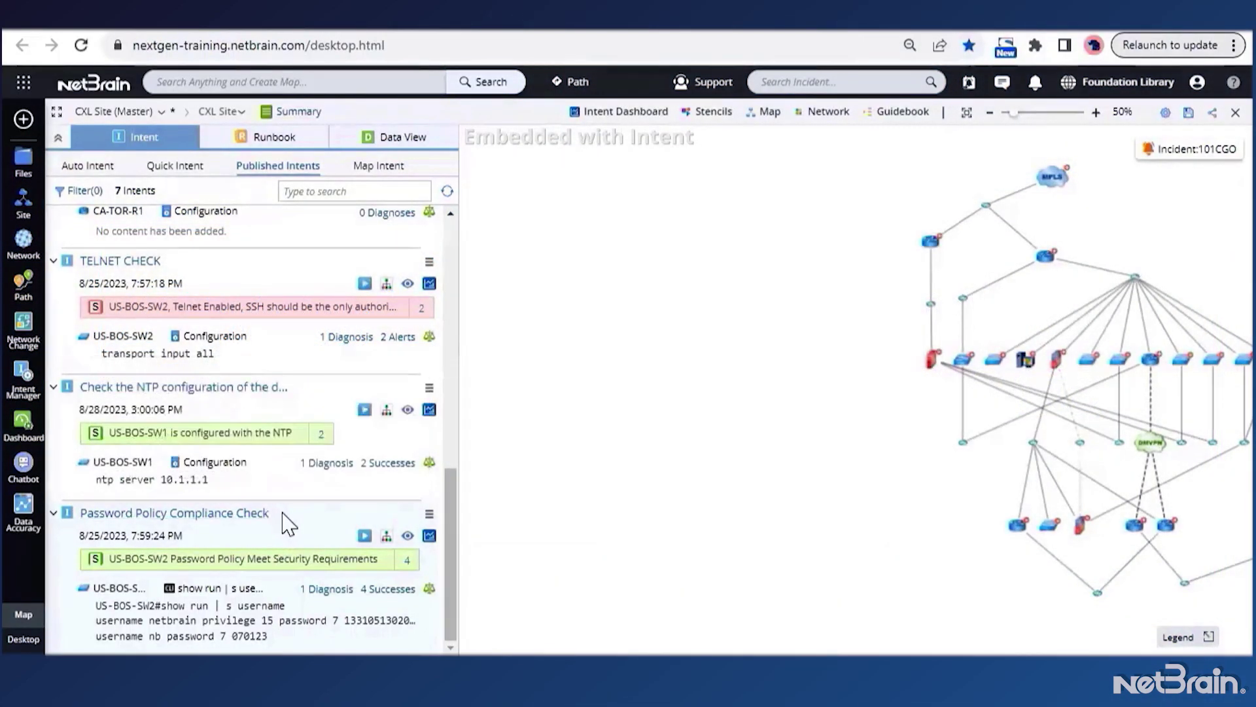
{"action": "left_click", "coordinate": [365, 410]}
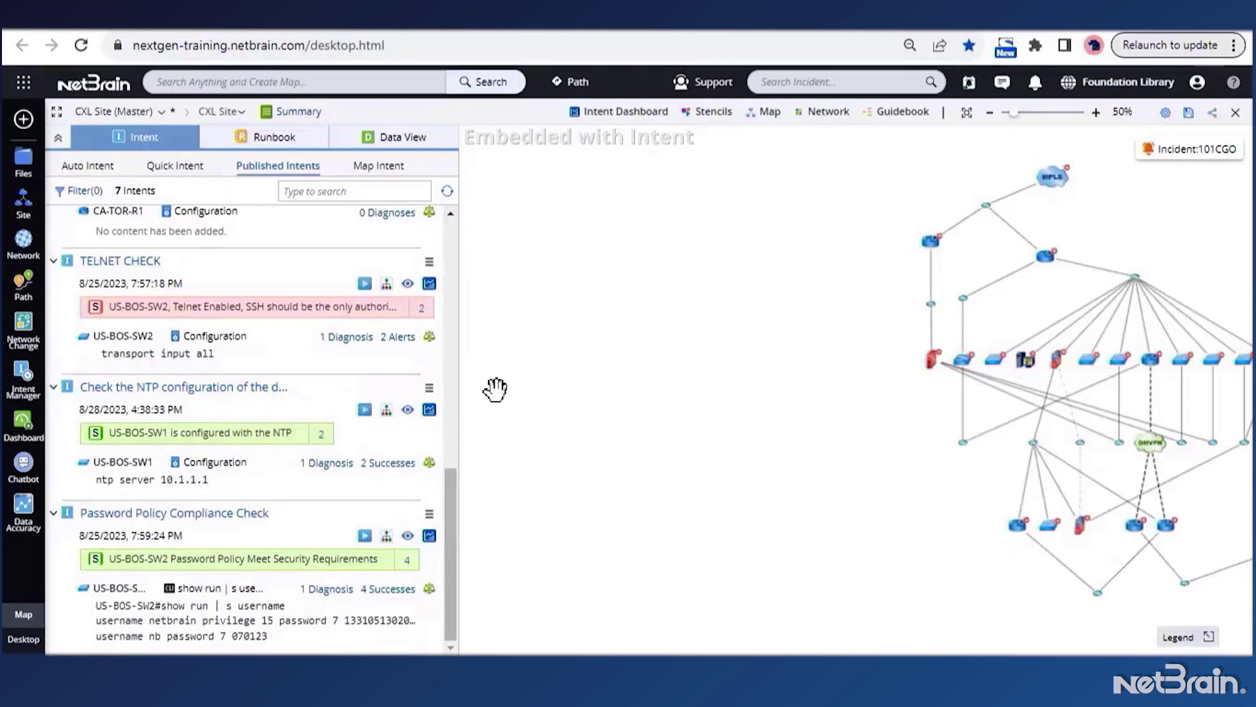
{"action": "left_click", "coordinate": [364, 285]}
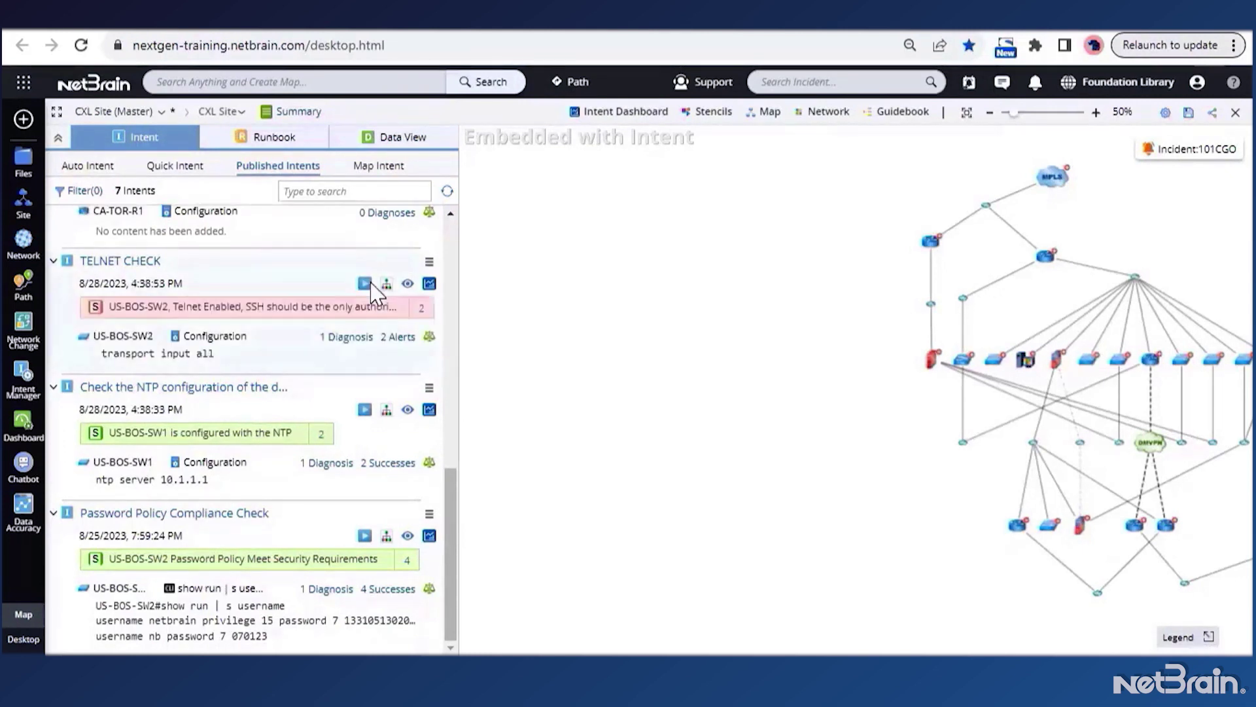
{"action": "left_click", "coordinate": [384, 309]}
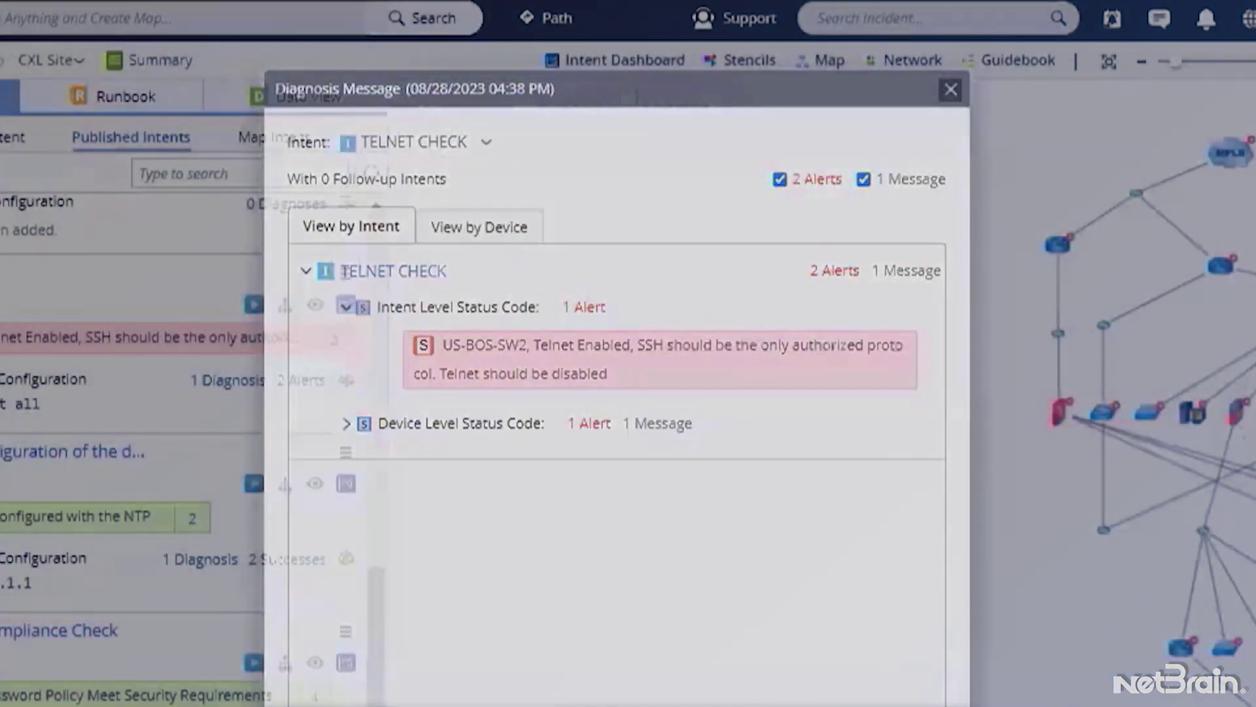
Close the TELNET CHECK Diagnosis Message dialog
{"action": "left_click", "coordinate": [949, 90]}
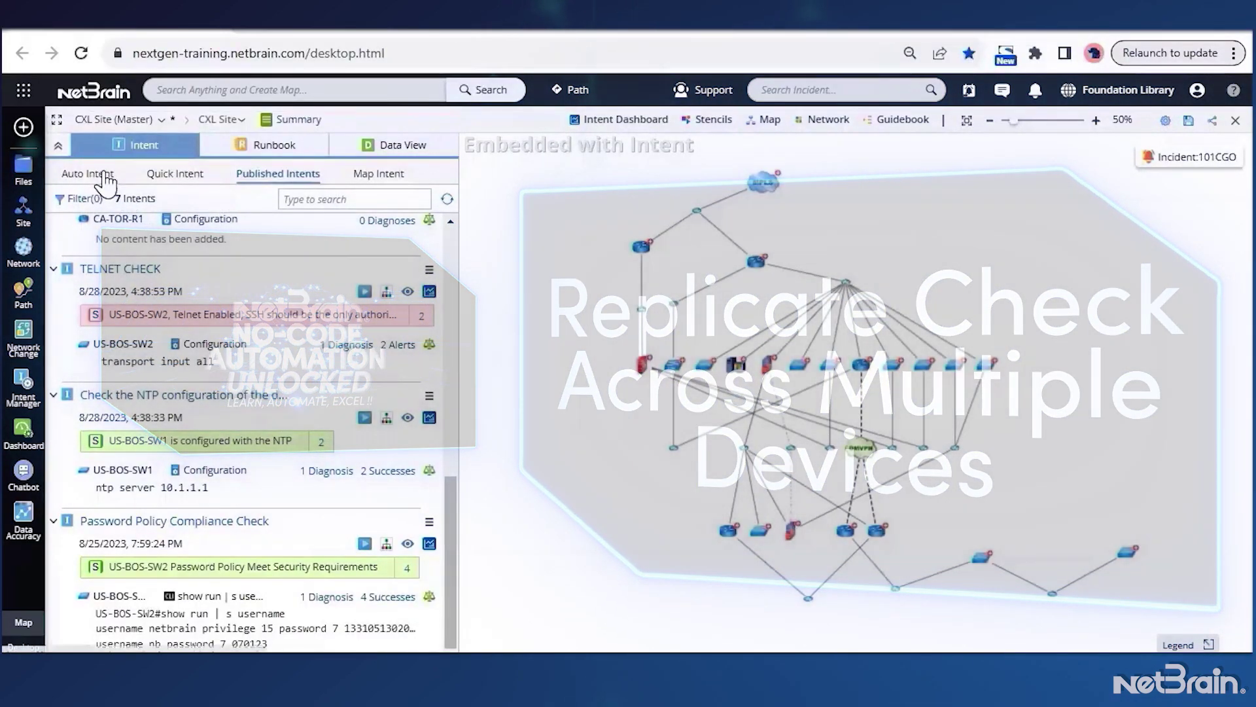
Switch to Auto Intent to build an intent from the CXL site seed intents
{"action": "left_click", "coordinate": [91, 174]}
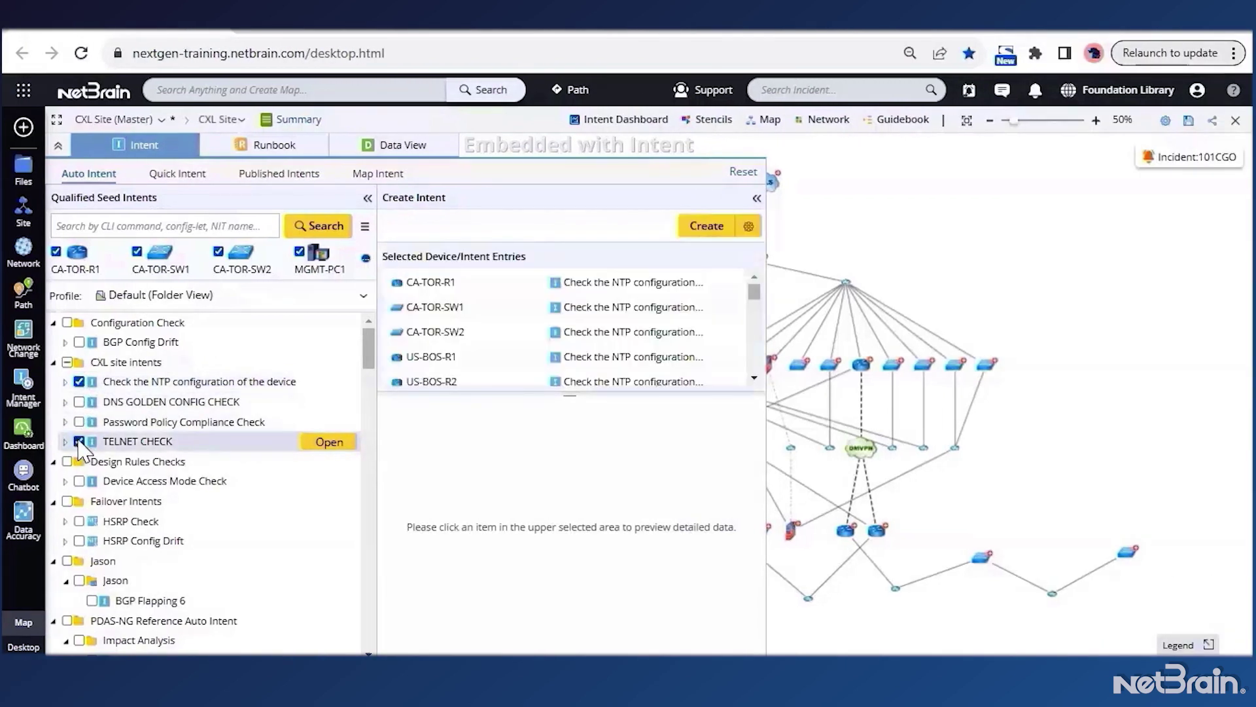
Create the temporary intent from the NTP and TELNET CHECK seeds and run it, yielding 56 alerts
{"action": "left_click", "coordinate": [699, 223]}
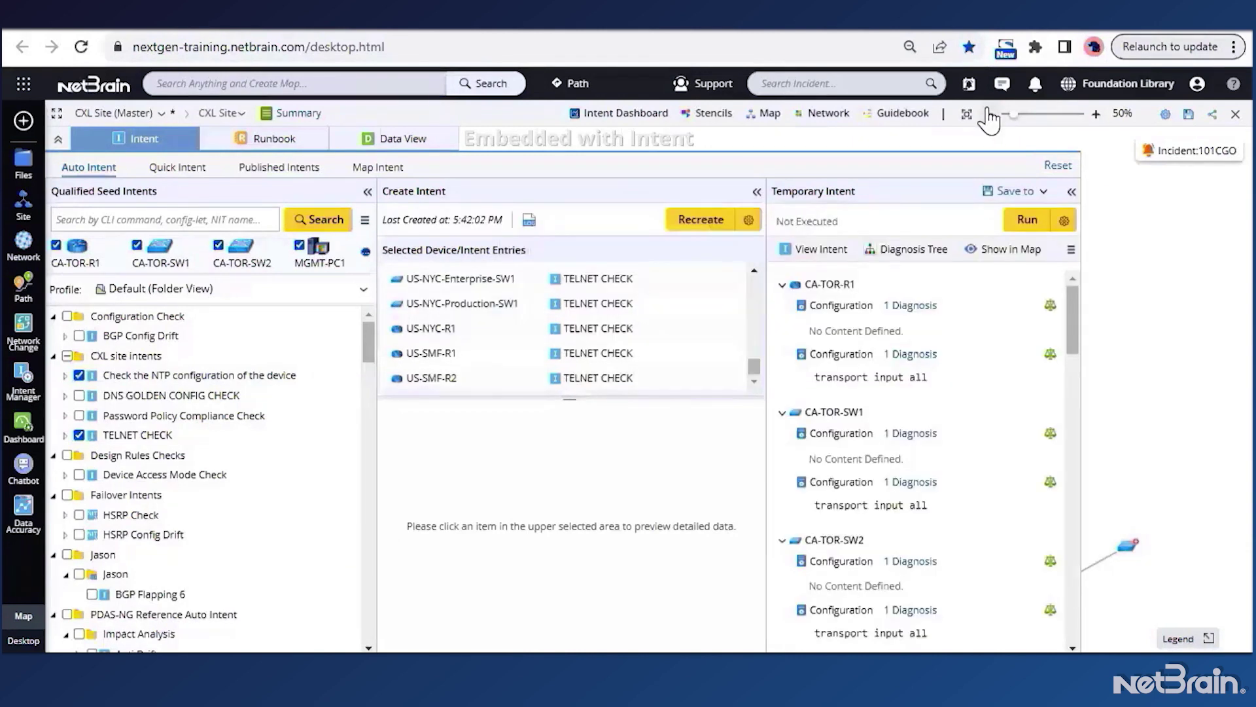
{"action": "left_click", "coordinate": [1029, 222]}
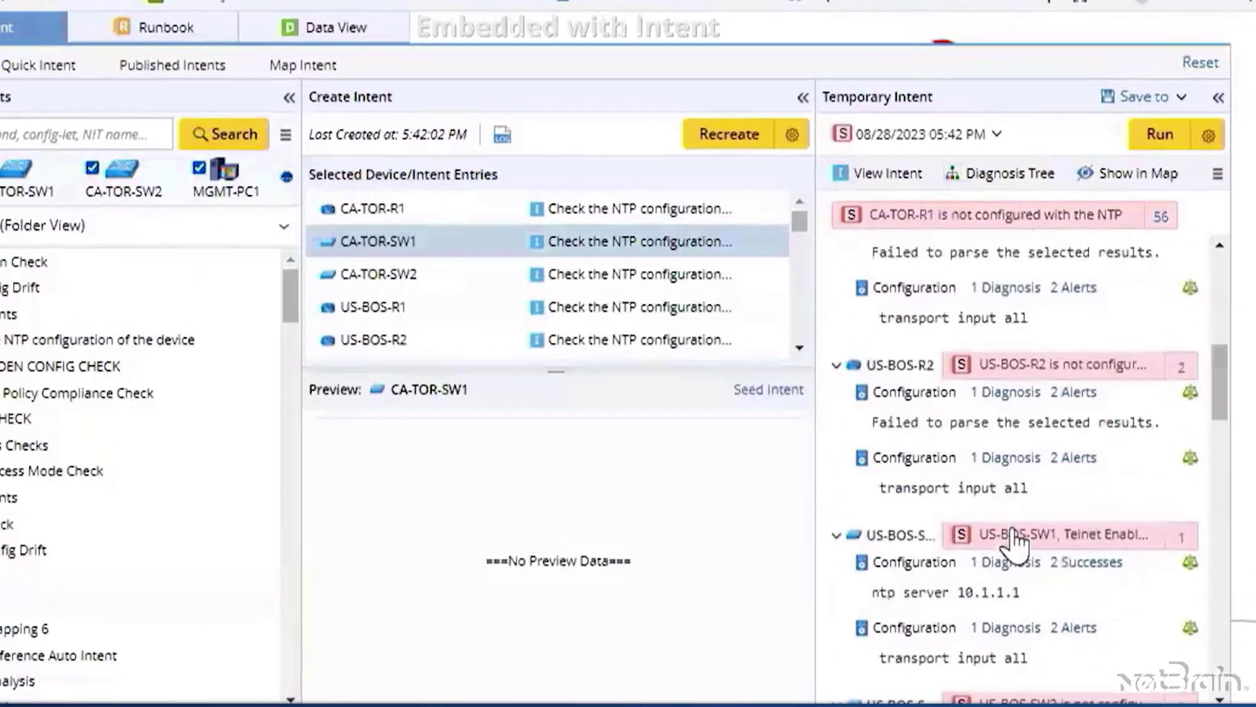
{"action": "scroll", "coordinate": [1014, 540], "scroll_direction": "up", "scroll_amount": 10}
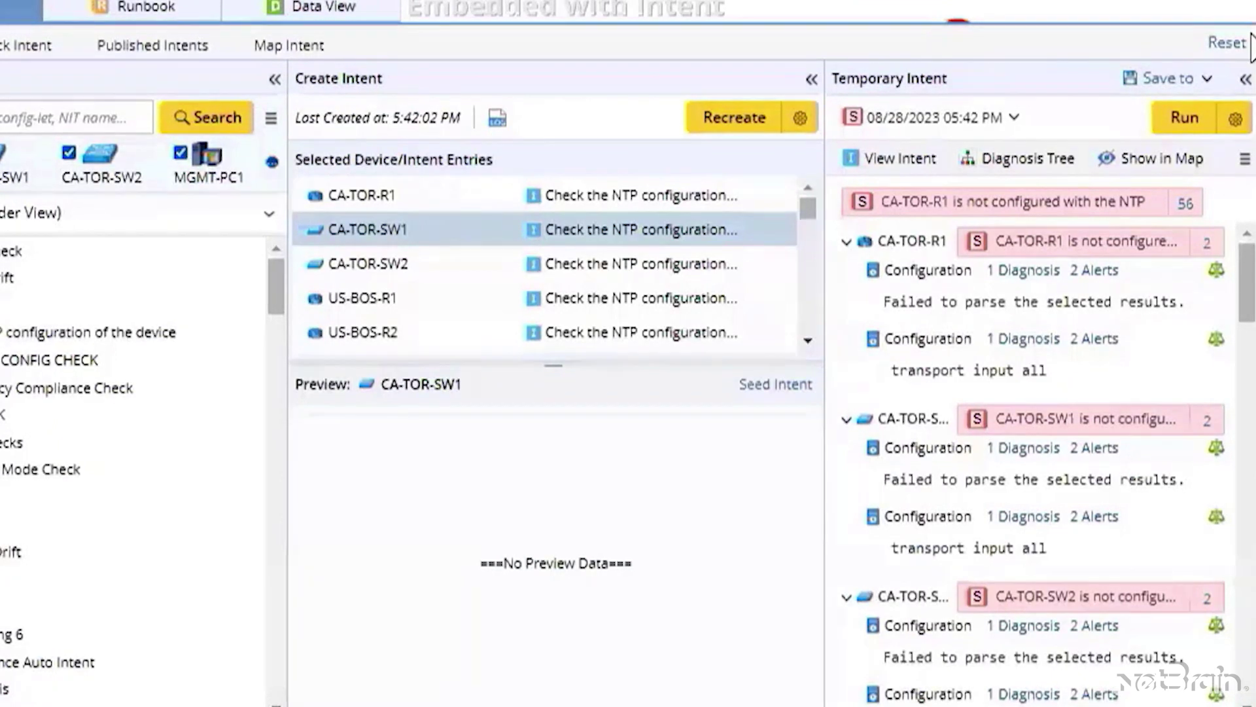
Open the 56 alerts, view them by device, and hide Successes and Messages
{"action": "left_click", "coordinate": [1185, 205]}
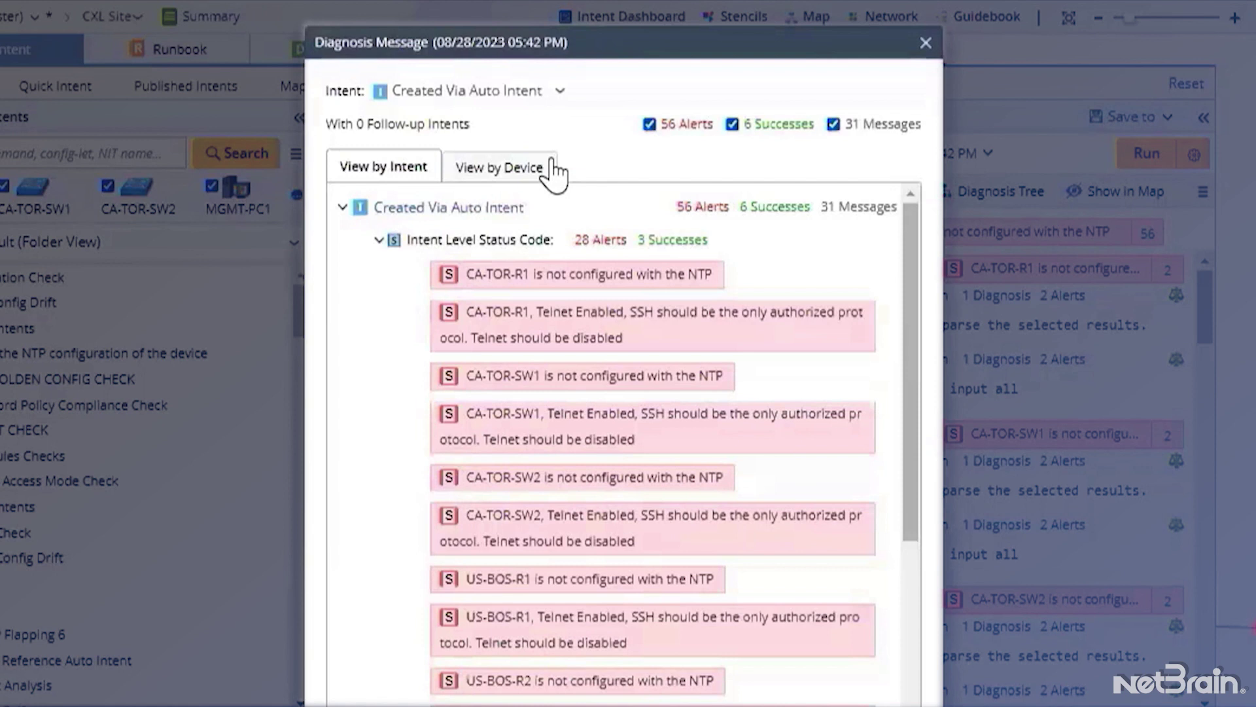
{"action": "left_click", "coordinate": [553, 165]}
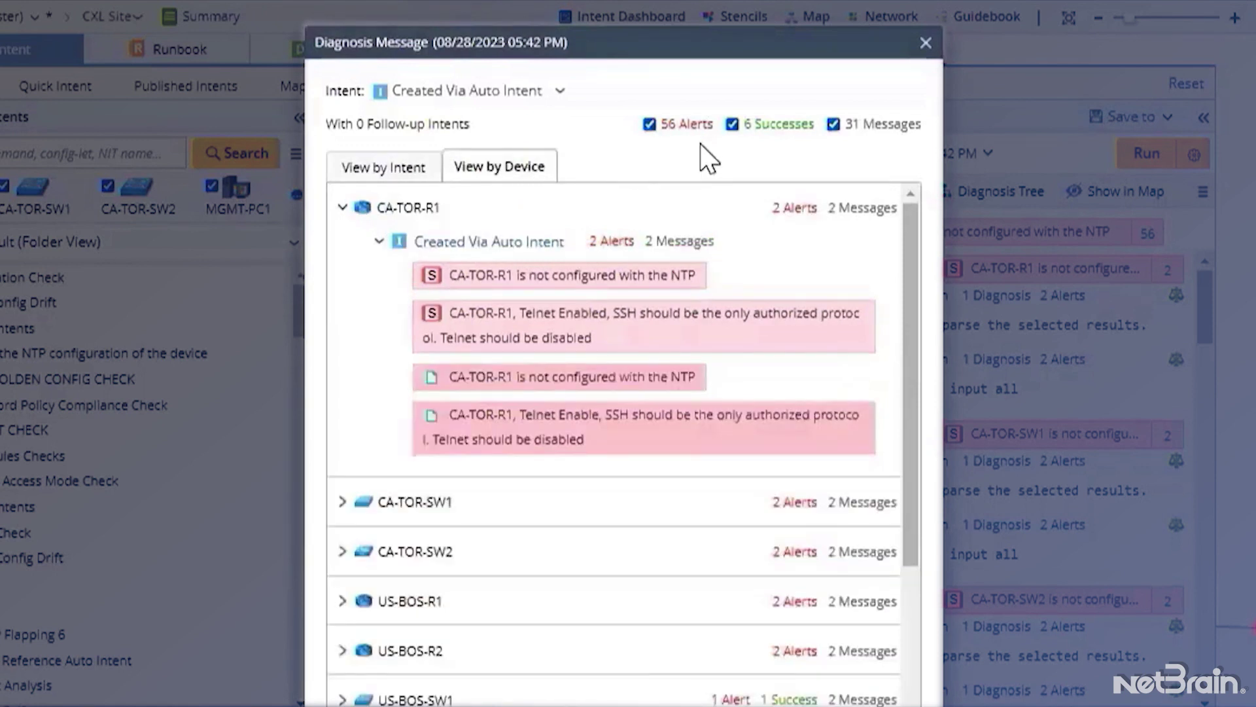
{"action": "left_click", "coordinate": [732, 124]}
{"action": "left_click", "coordinate": [834, 125]}
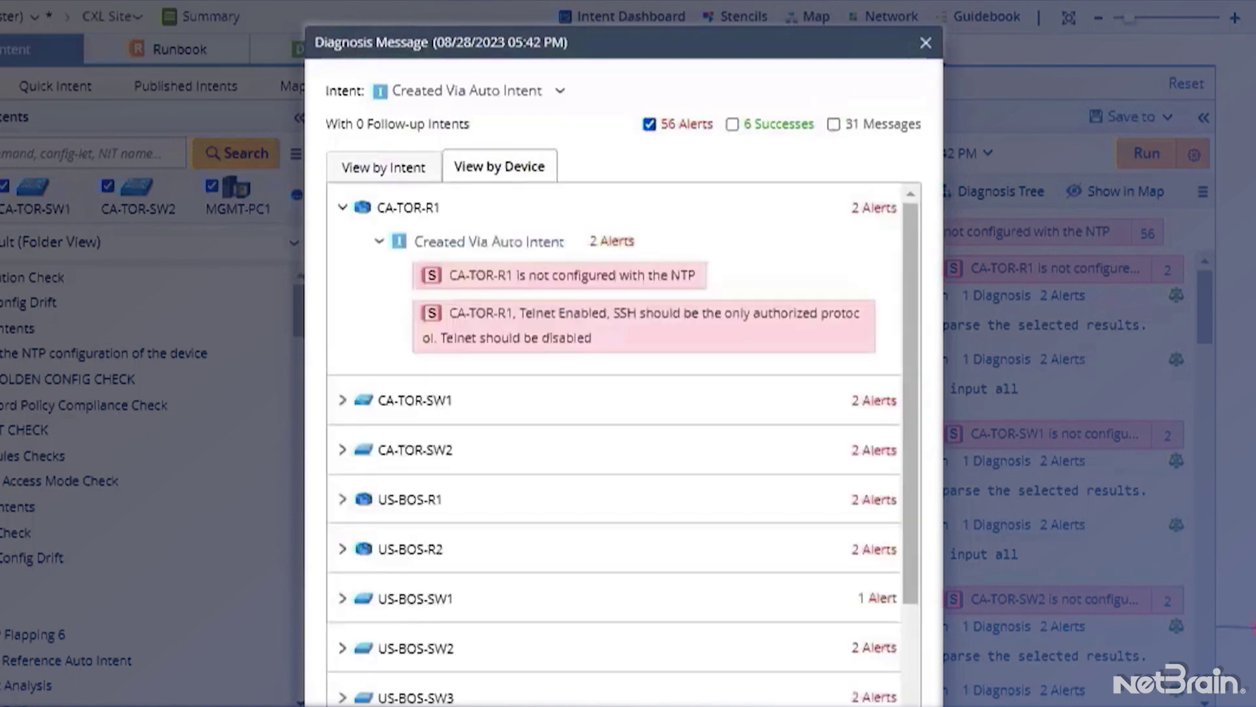
Review CA-TOR-R1's NTP alert diagnosis details, then close them
{"action": "left_click", "coordinate": [612, 283]}
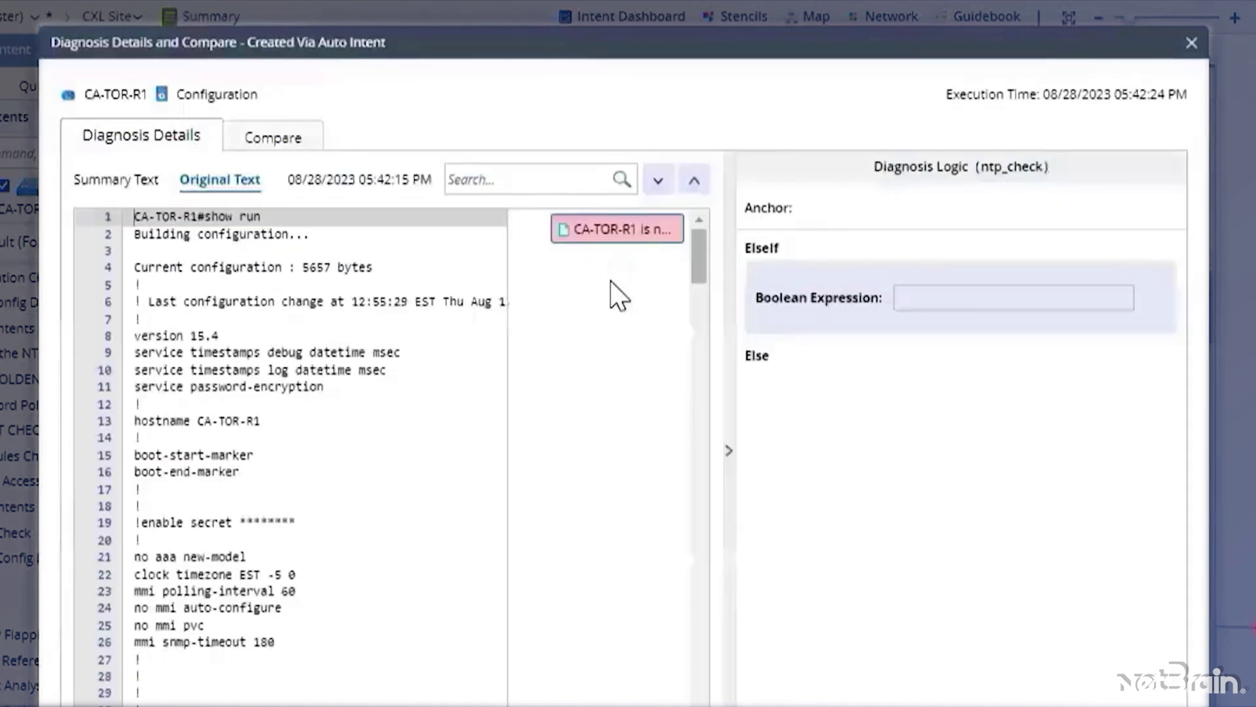
{"action": "scroll", "coordinate": [382, 431], "scroll_direction": "down", "scroll_amount": 10}
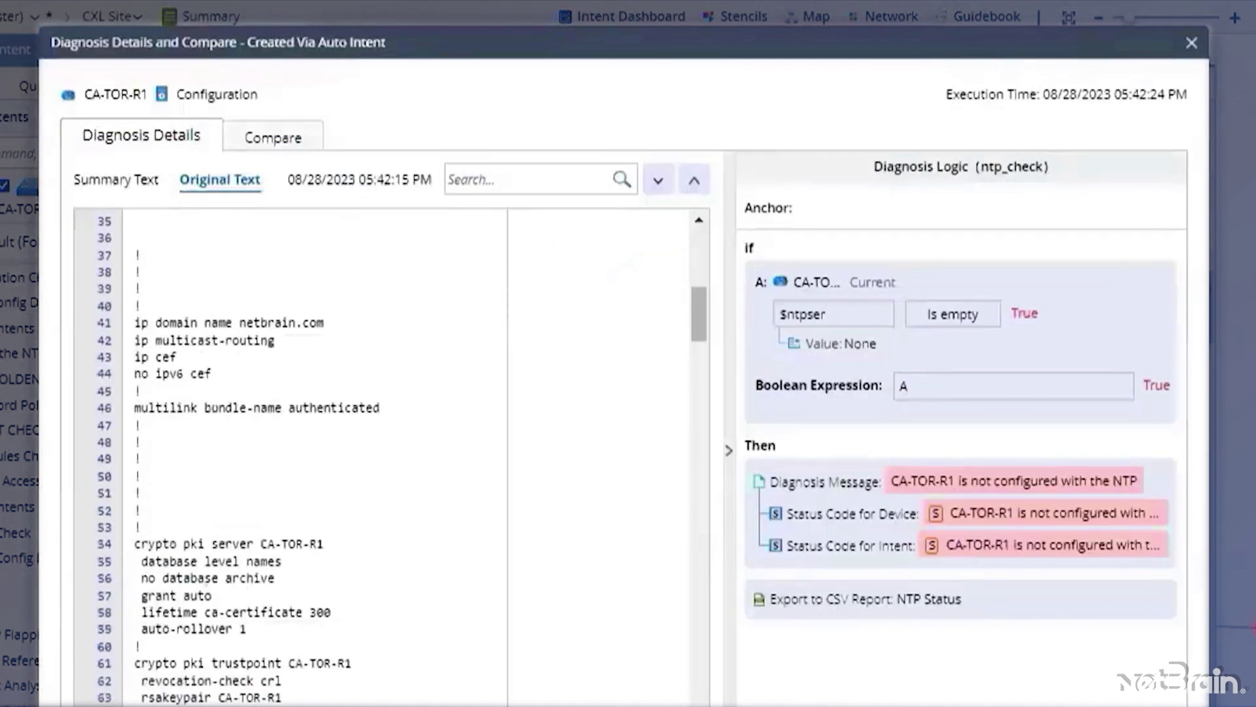
{"action": "scroll", "coordinate": [517, 442], "scroll_direction": "up", "scroll_amount": 7}
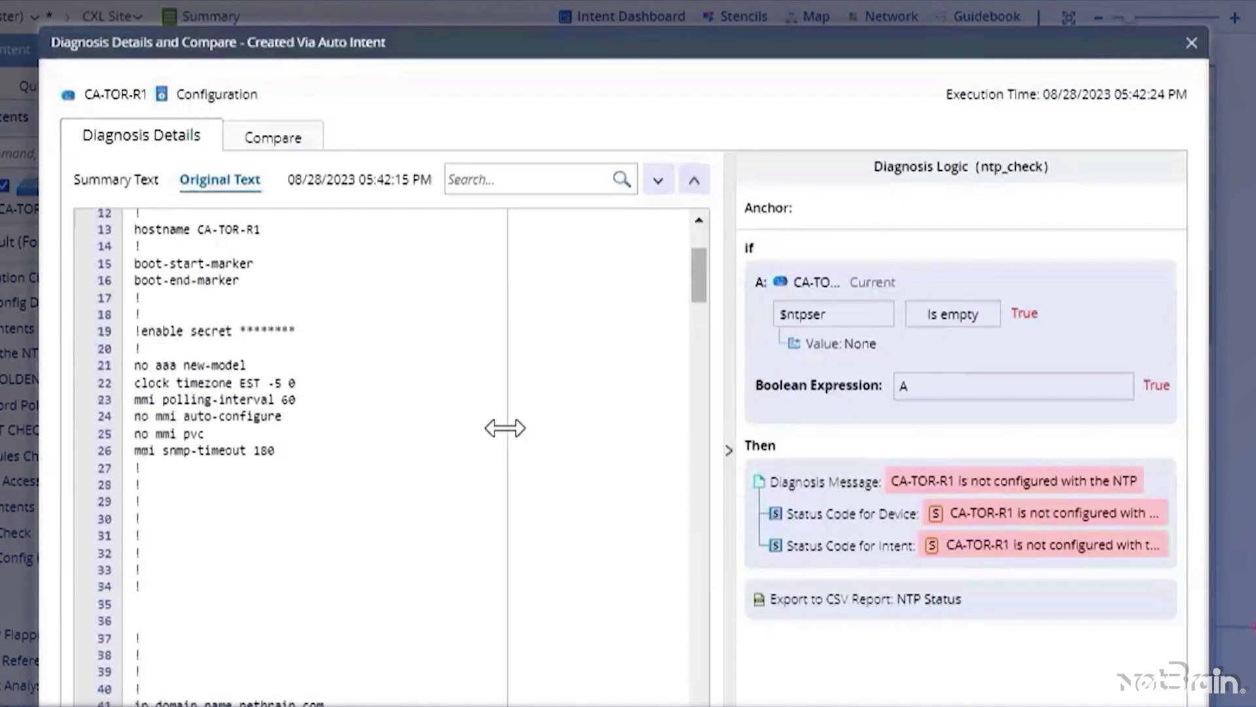
{"action": "left_click", "coordinate": [1192, 43]}
Open CA-TOR-R1's Telnet alert details and select config line 271 'transport input all'
{"action": "left_click", "coordinate": [614, 324]}
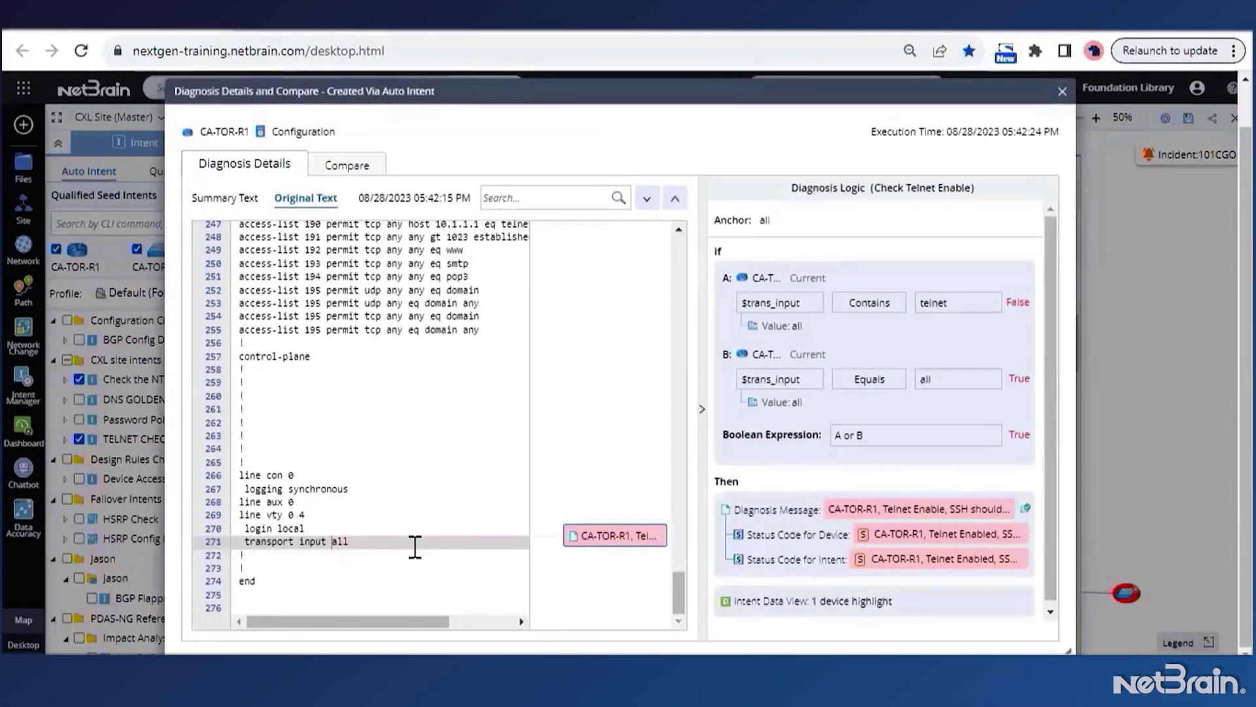
{"action": "left_click_drag", "start_coordinate": [415, 547], "coordinate": [328, 542]}
{"action": "key", "text": "Down"}
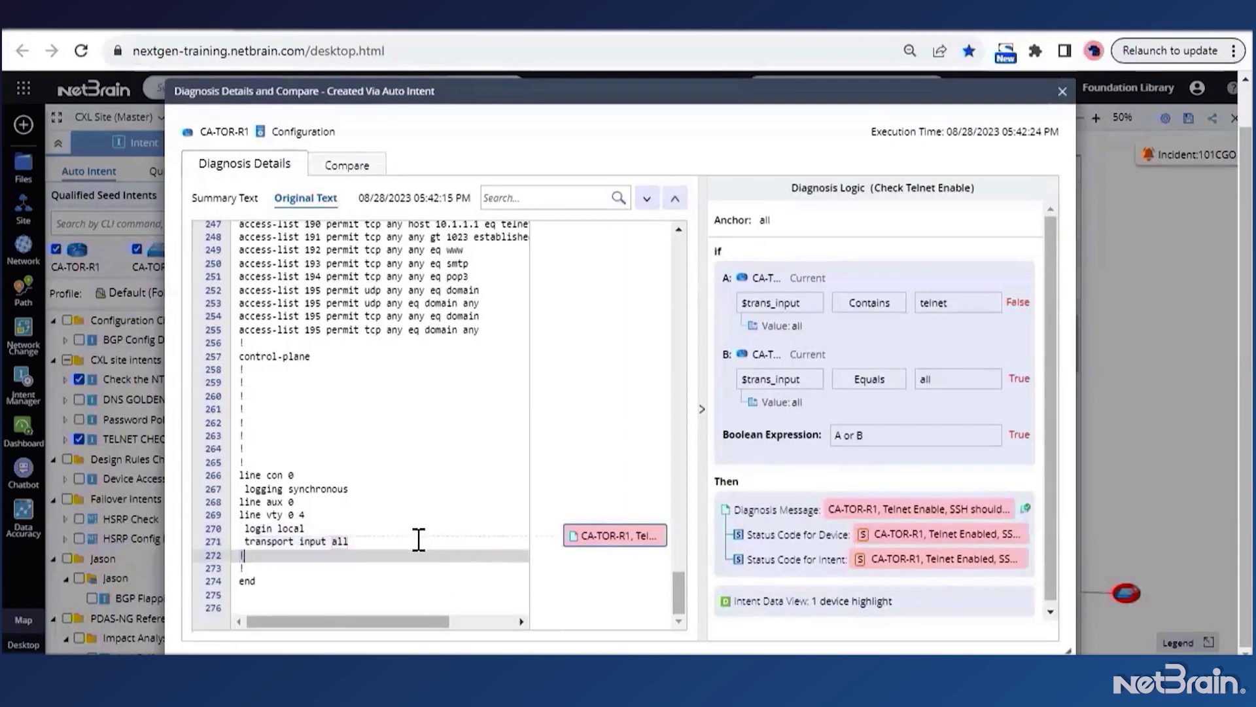
{"action": "left_click_drag", "start_coordinate": [415, 542], "coordinate": [226, 548]}
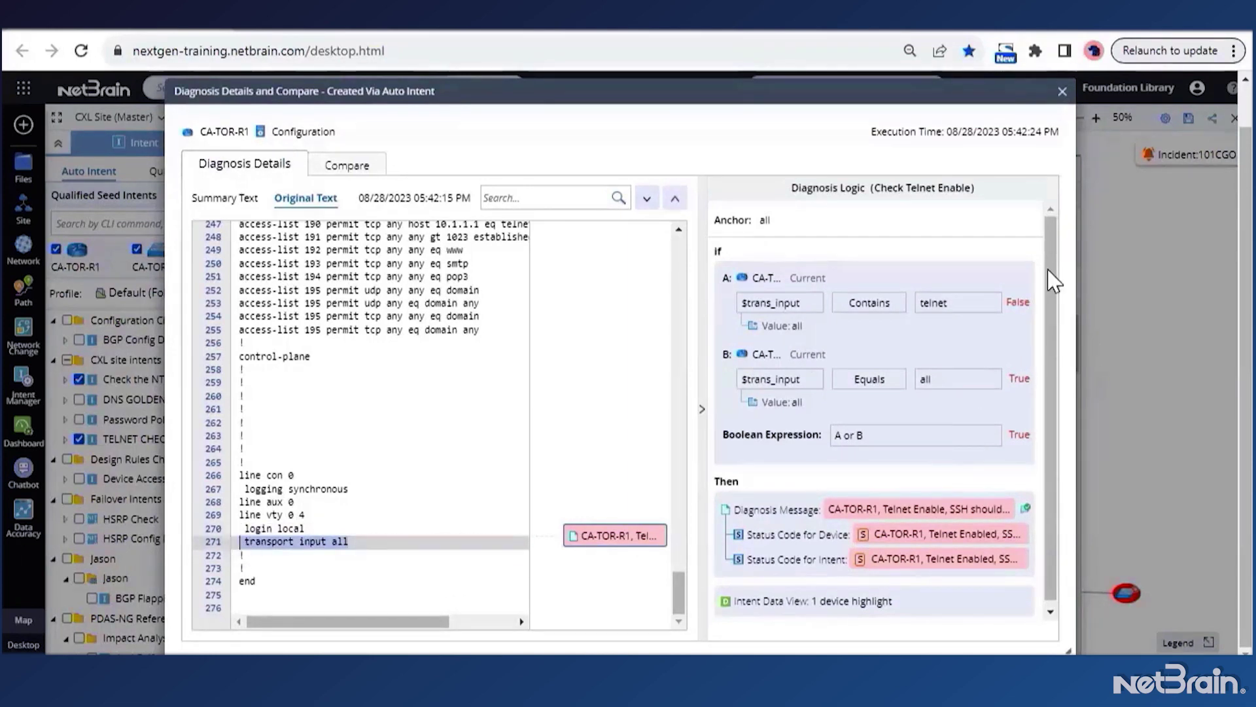
Close the diagnosis details, collapse the Intent panel, and zoom the map onto the US-BOS and CA-TOR devices
{"action": "left_click", "coordinate": [1062, 91]}
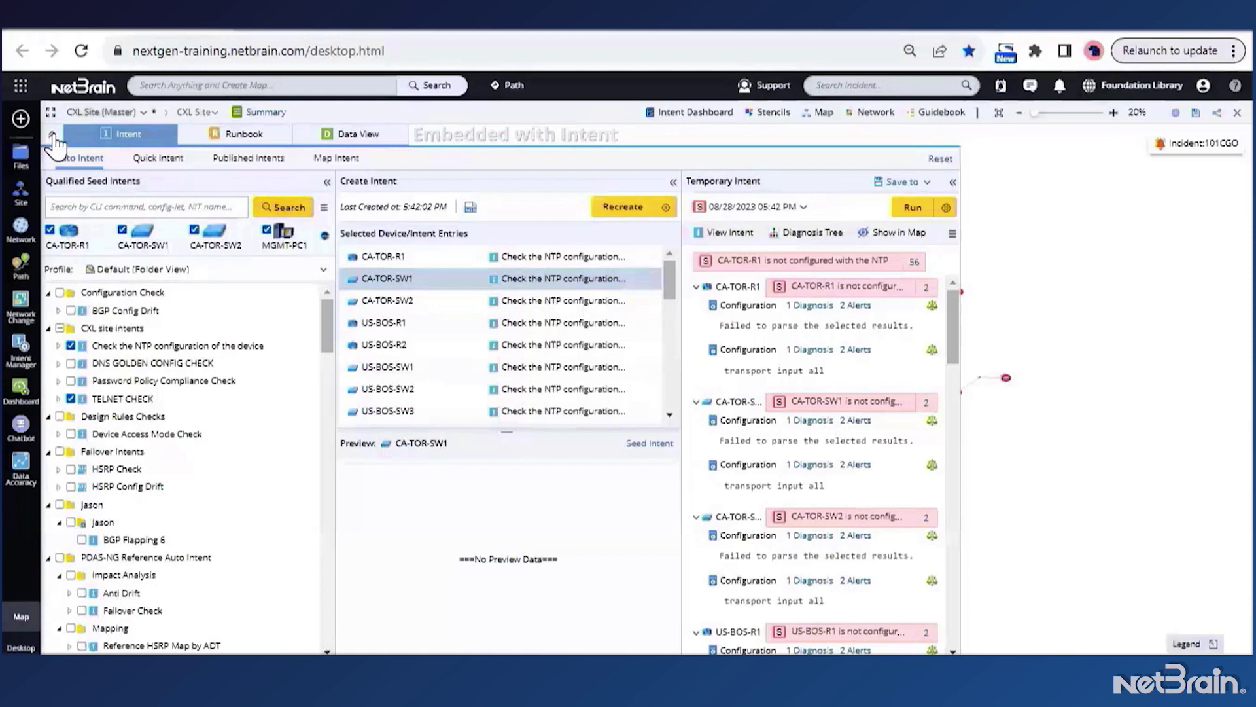
{"action": "left_click", "coordinate": [53, 136]}
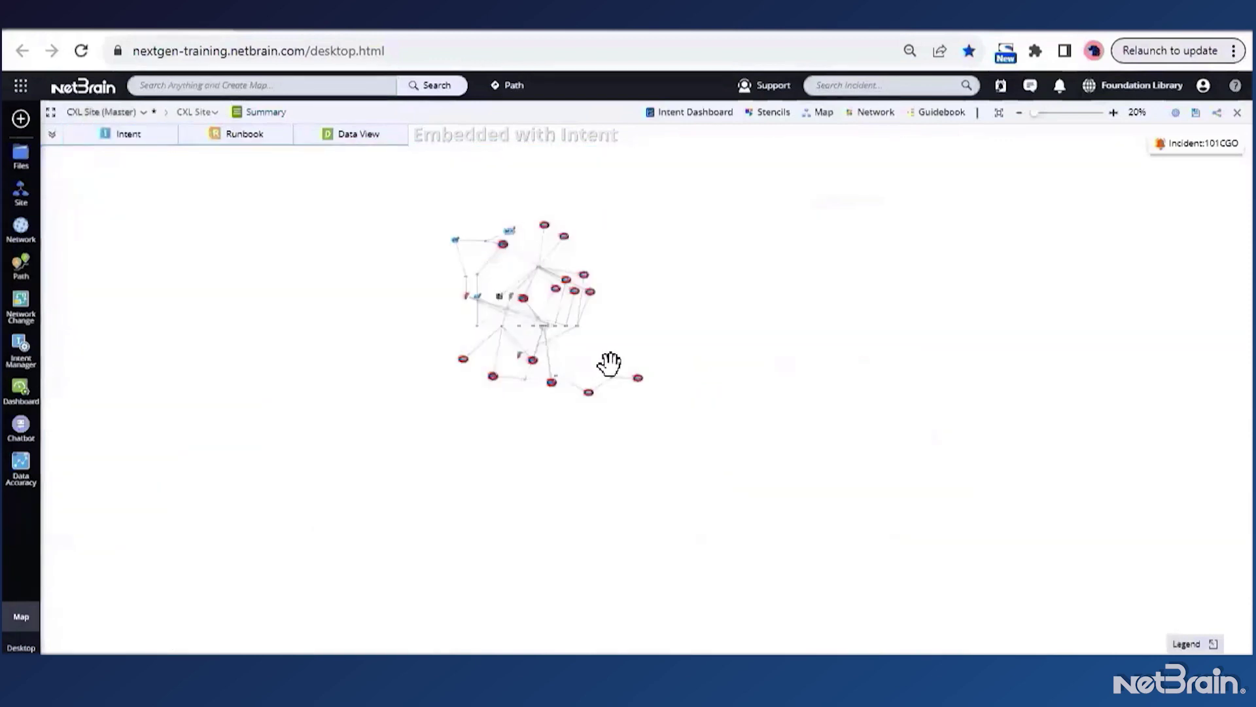
{"action": "scroll", "coordinate": [613, 355], "scroll_direction": "up", "scroll_amount": 5}
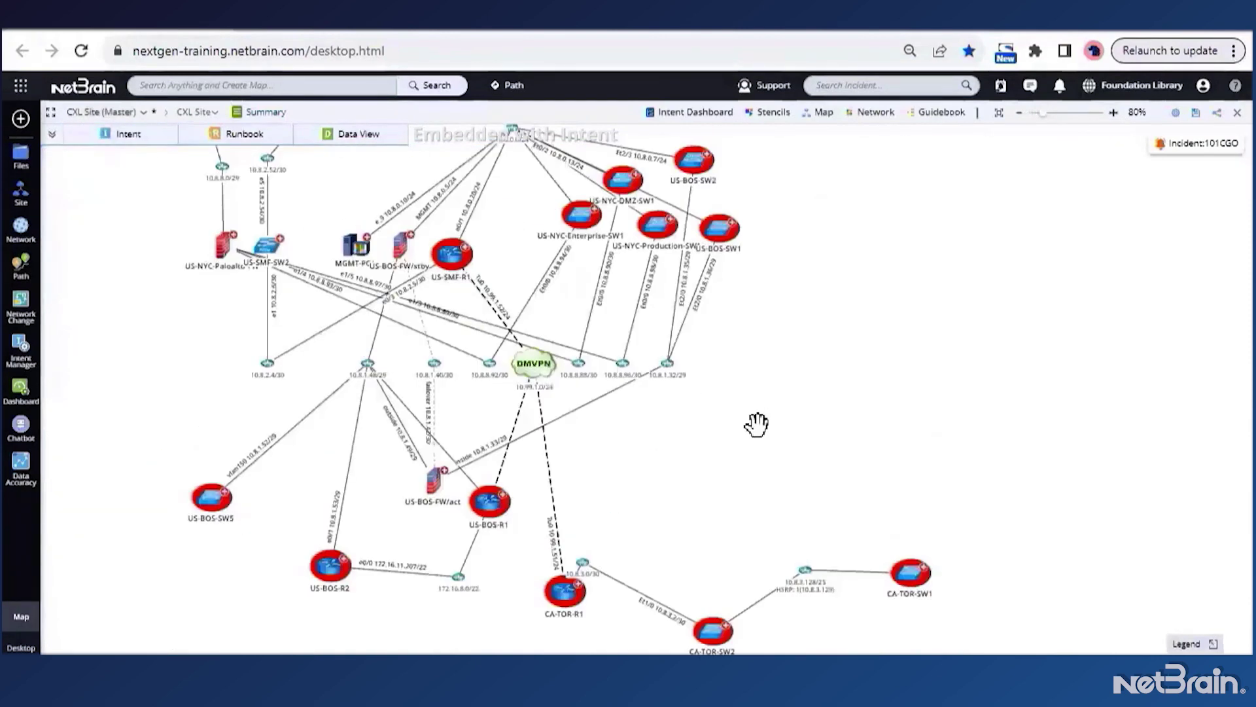
{"action": "left_click_drag", "start_coordinate": [790, 443], "coordinate": [894, 328]}
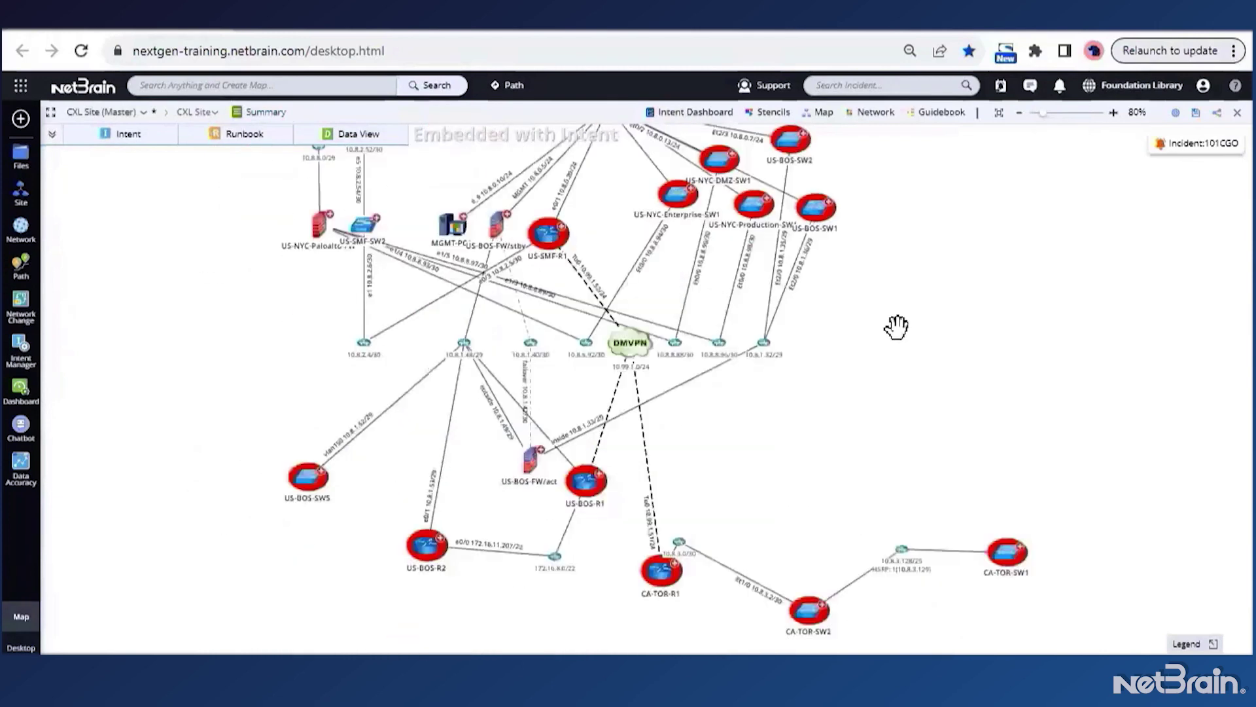
{"action": "scroll", "coordinate": [462, 535], "scroll_direction": "up", "scroll_amount": 3}
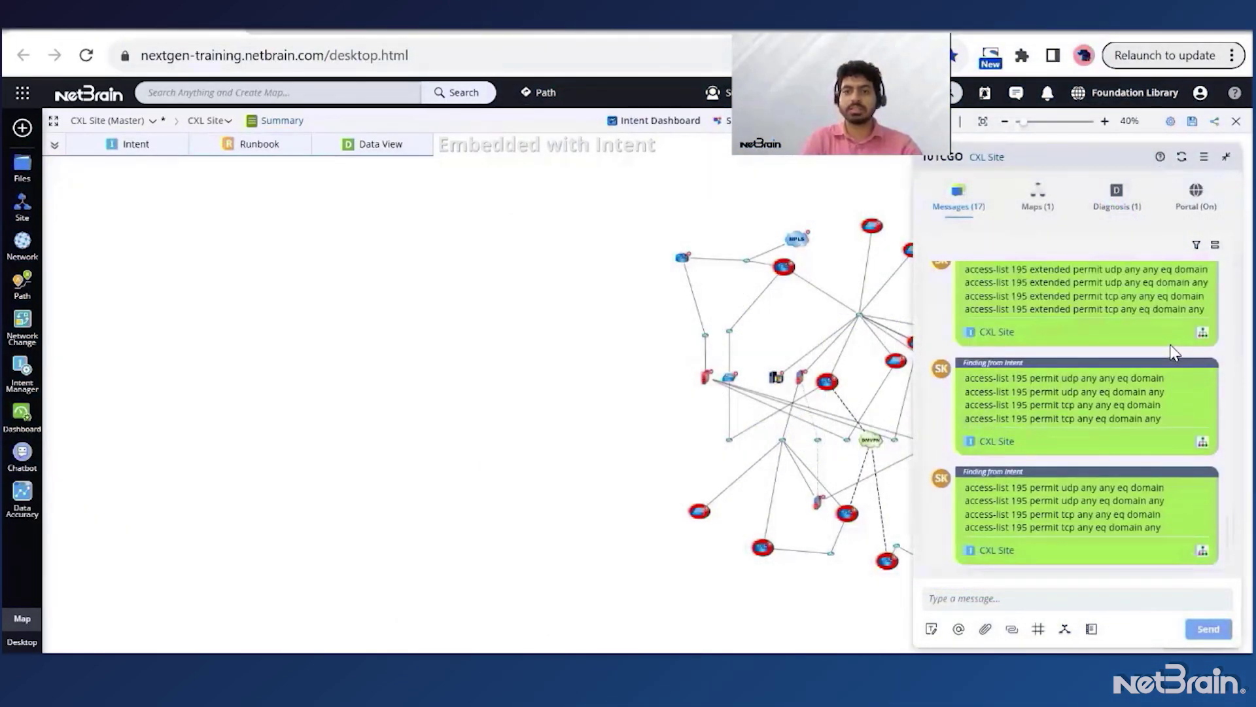
Type a message asking a colleague to make the required changes in the incident thread
{"action": "left_click", "coordinate": [1013, 595]}
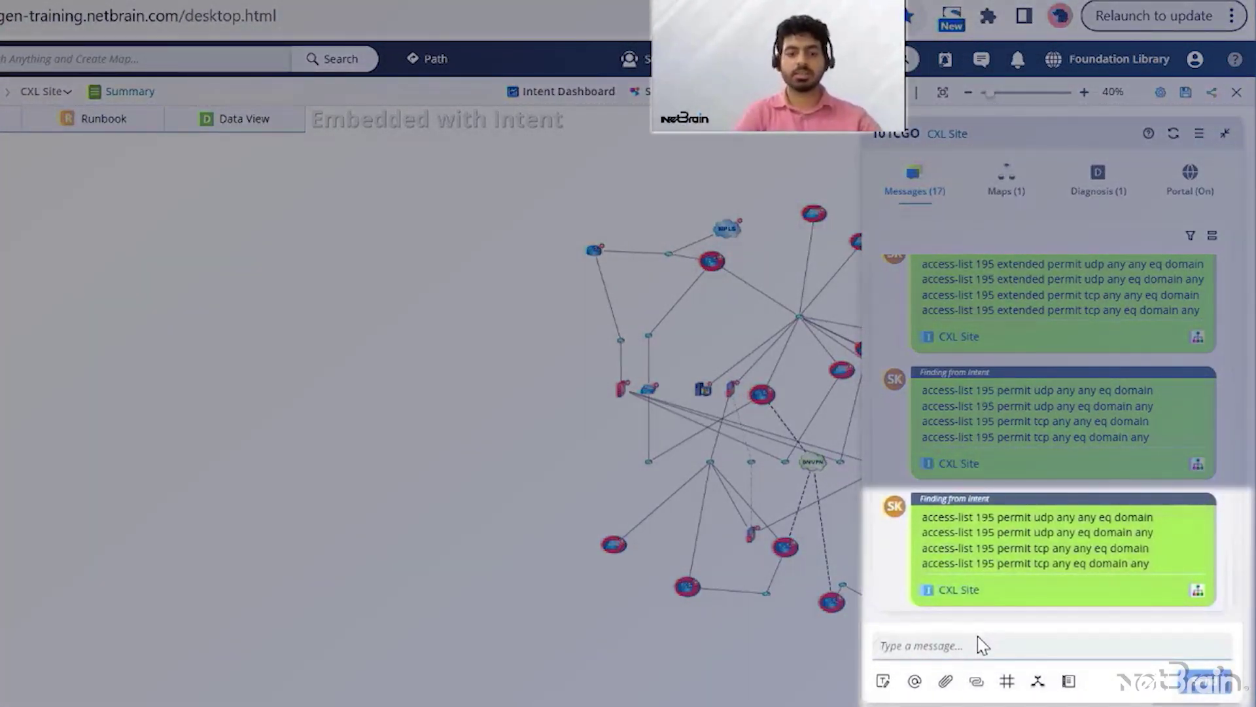
{"action": "type", "text": "Ale"}
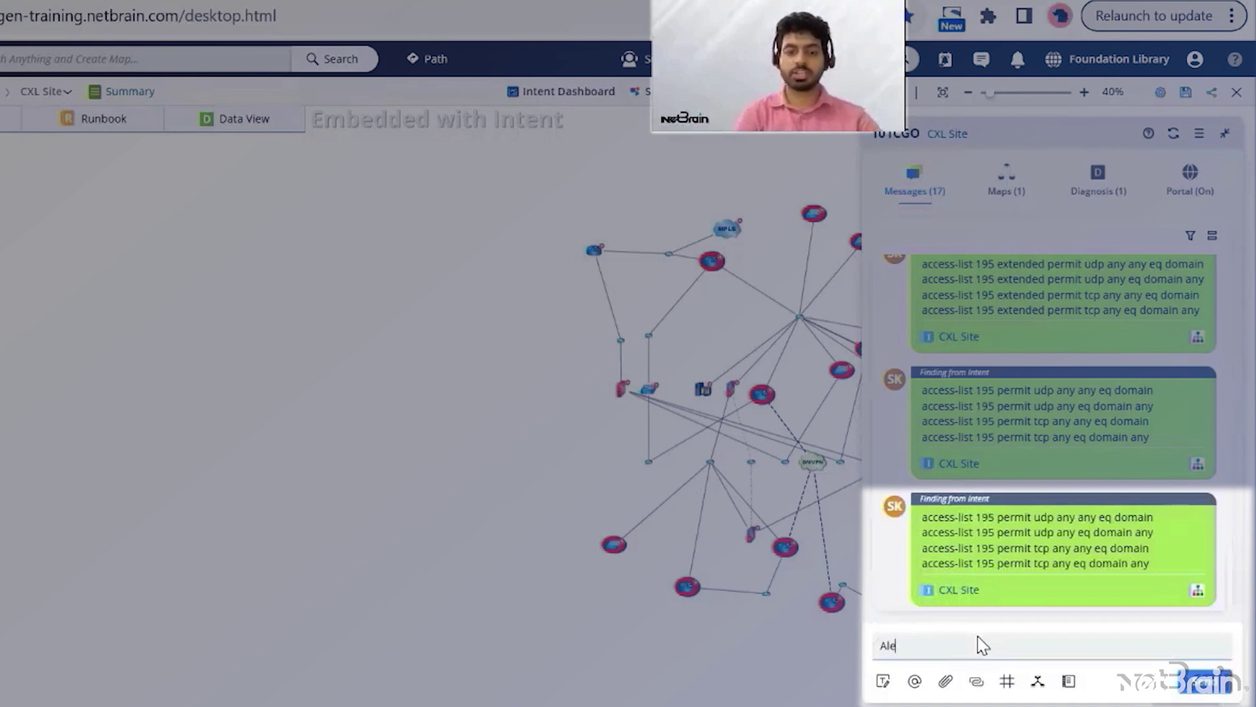
{"action": "type", "text": "x pleas"}
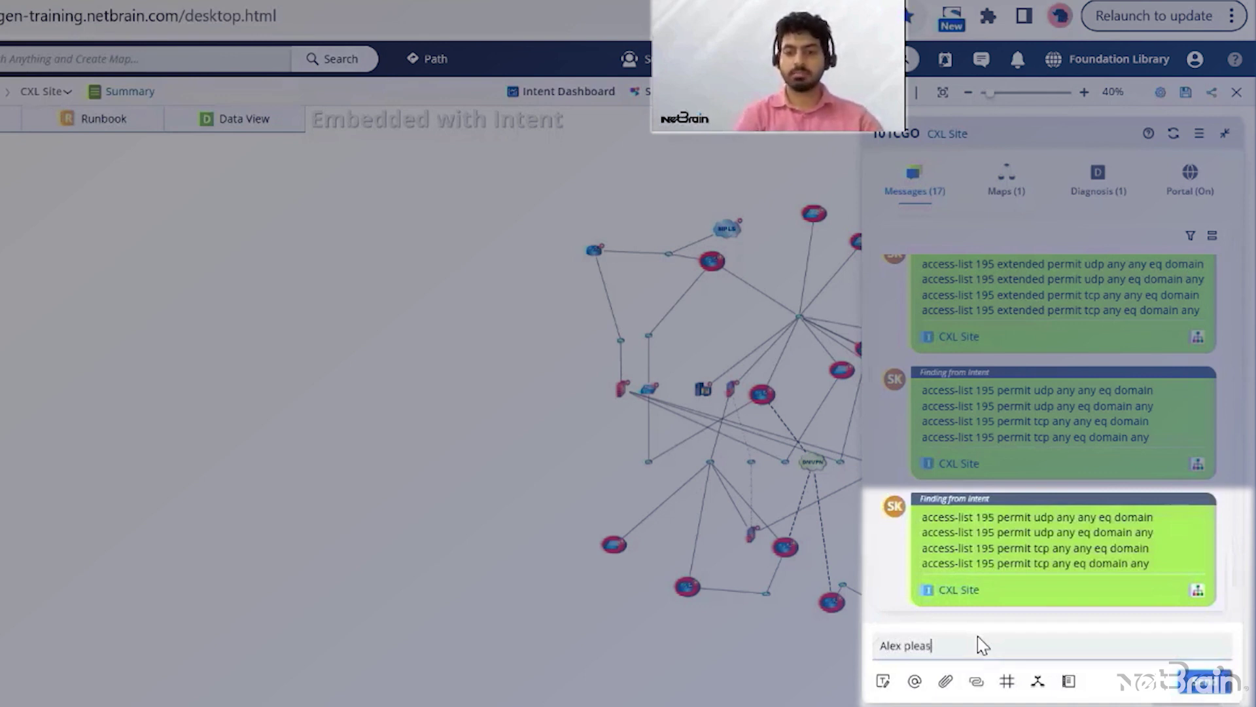
{"action": "type", "text": "e make the re"}
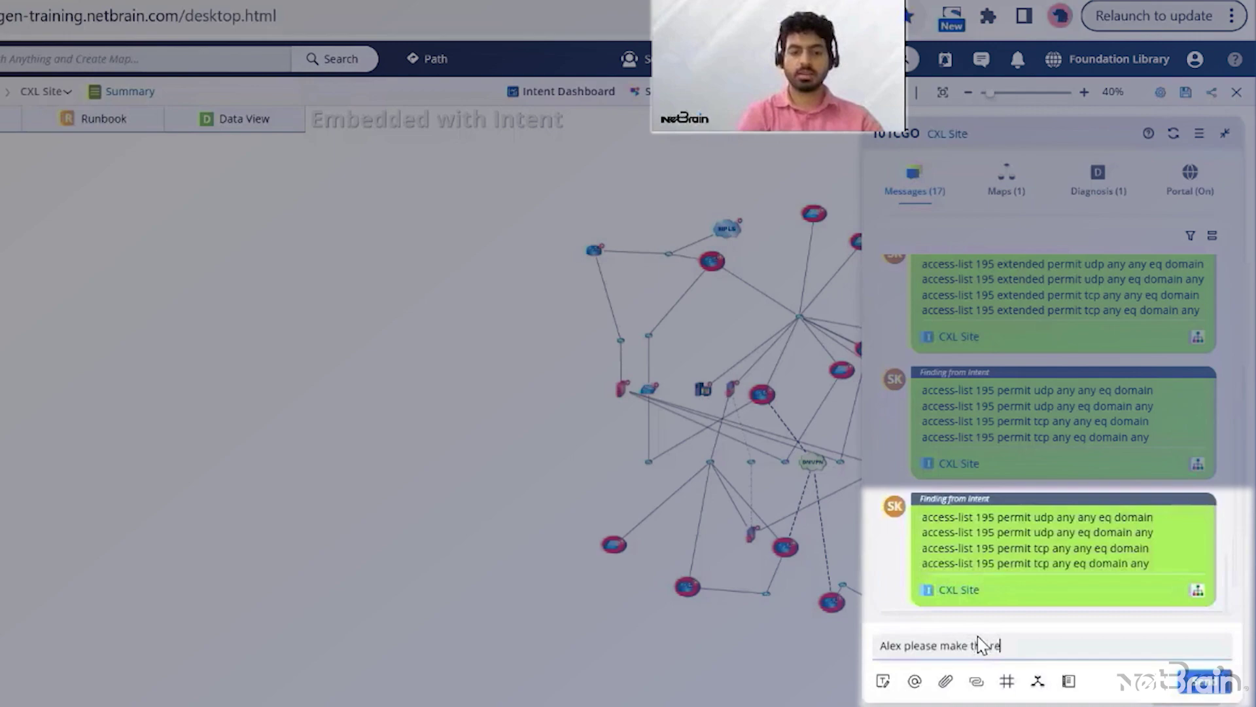
{"action": "type", "text": "quired chan"}
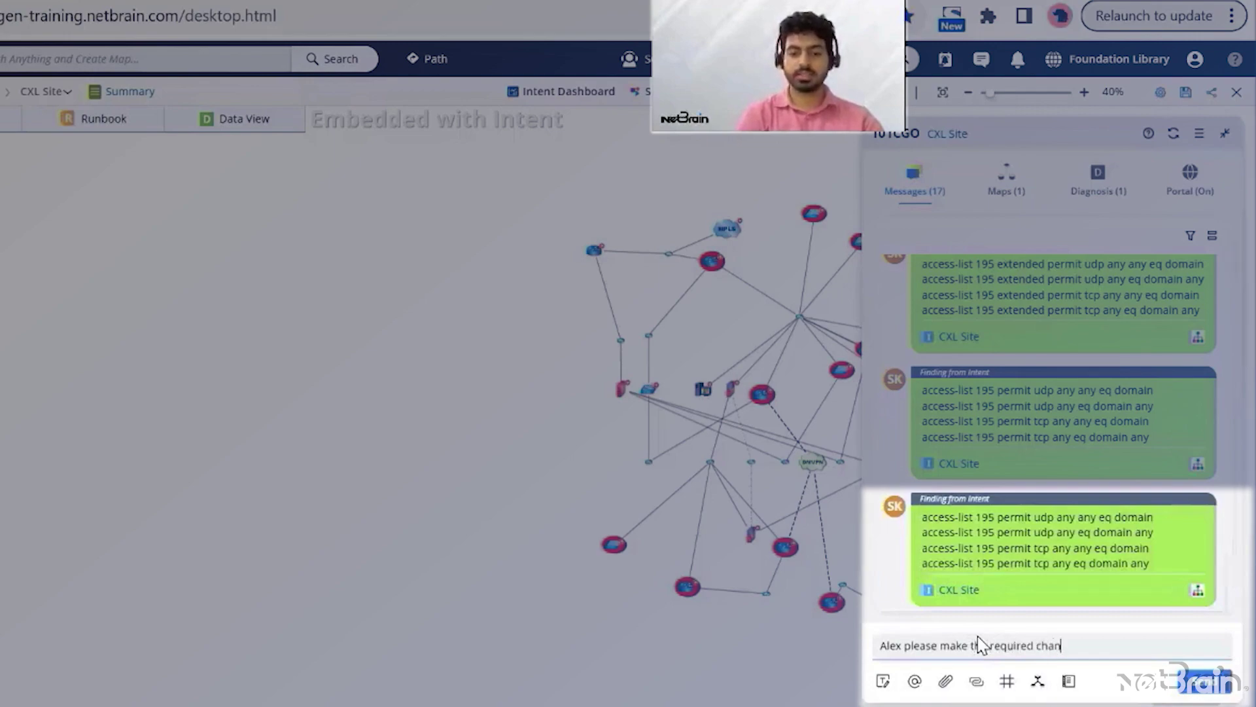
{"action": "type", "text": "ges"}
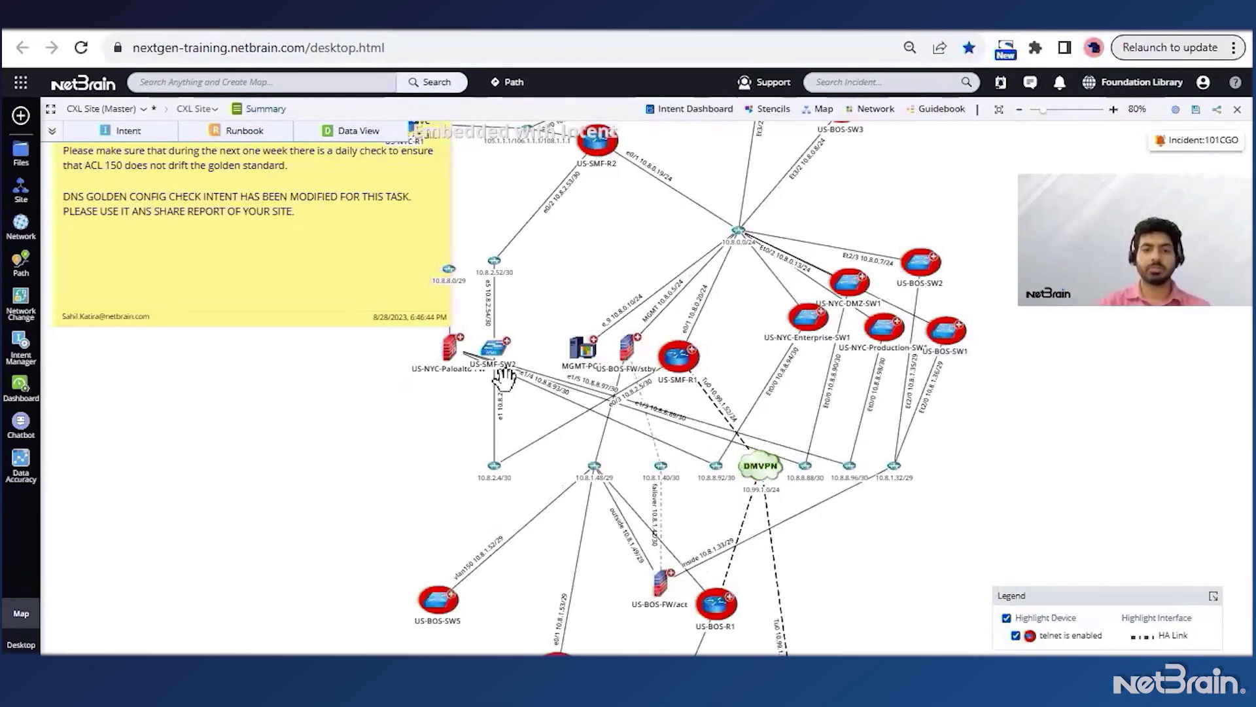
Pan and zoom the map to show the urgent-task sticky note about ACL 150 in full
{"action": "left_click_drag", "start_coordinate": [458, 337], "coordinate": [877, 527]}
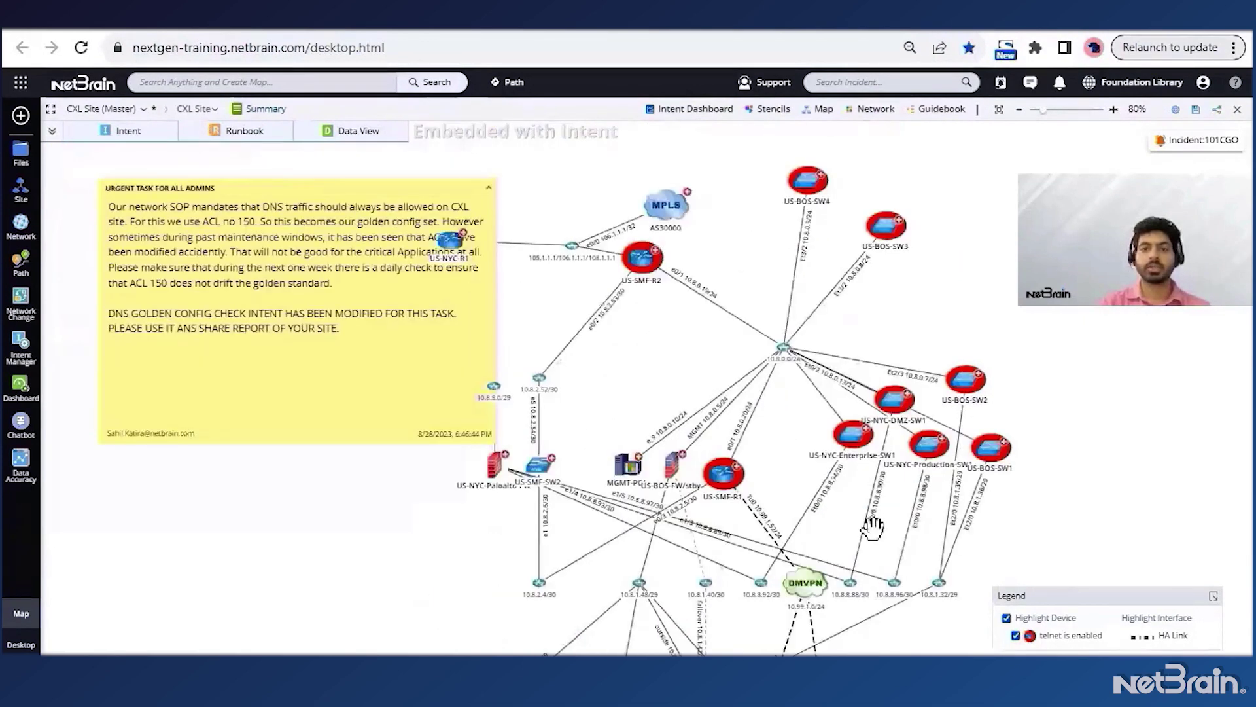
{"action": "left_click", "coordinate": [330, 430]}
{"action": "scroll", "coordinate": [331, 430], "scroll_direction": "up", "scroll_amount": 2}
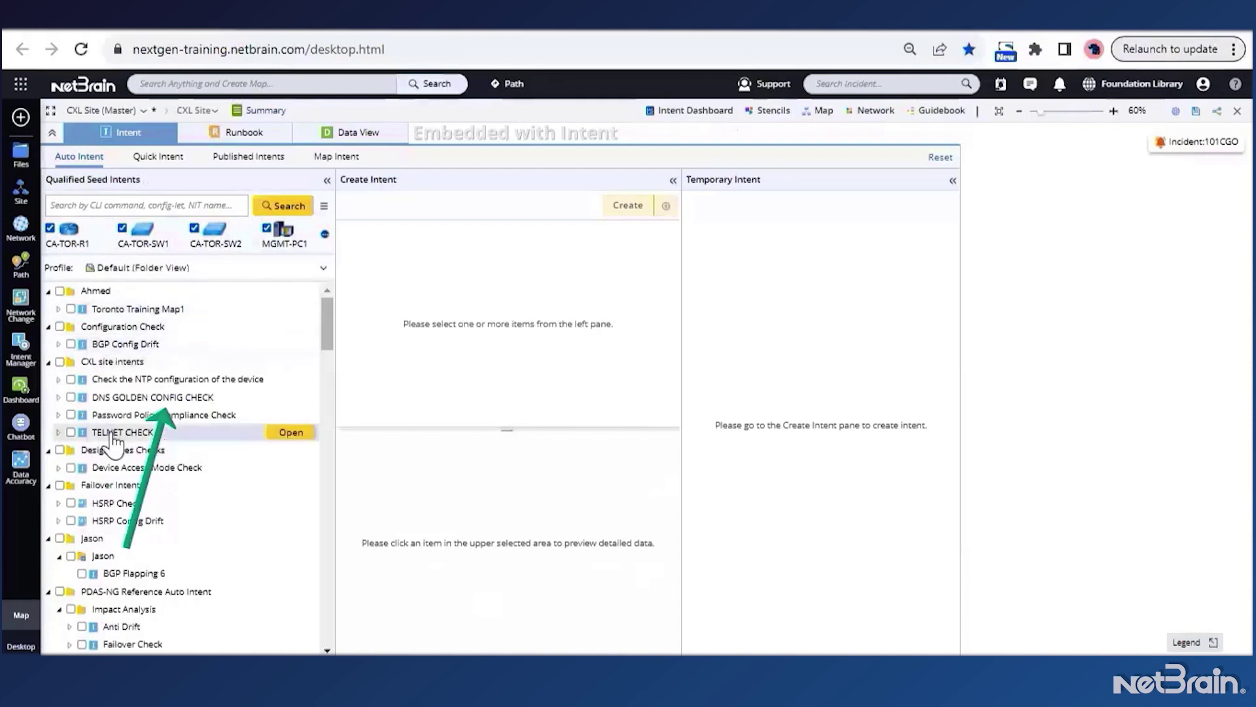
Create an intent from the DNS GOLDEN CONFIG CHECK seed and run it on the five devices
{"action": "left_click", "coordinate": [71, 398]}
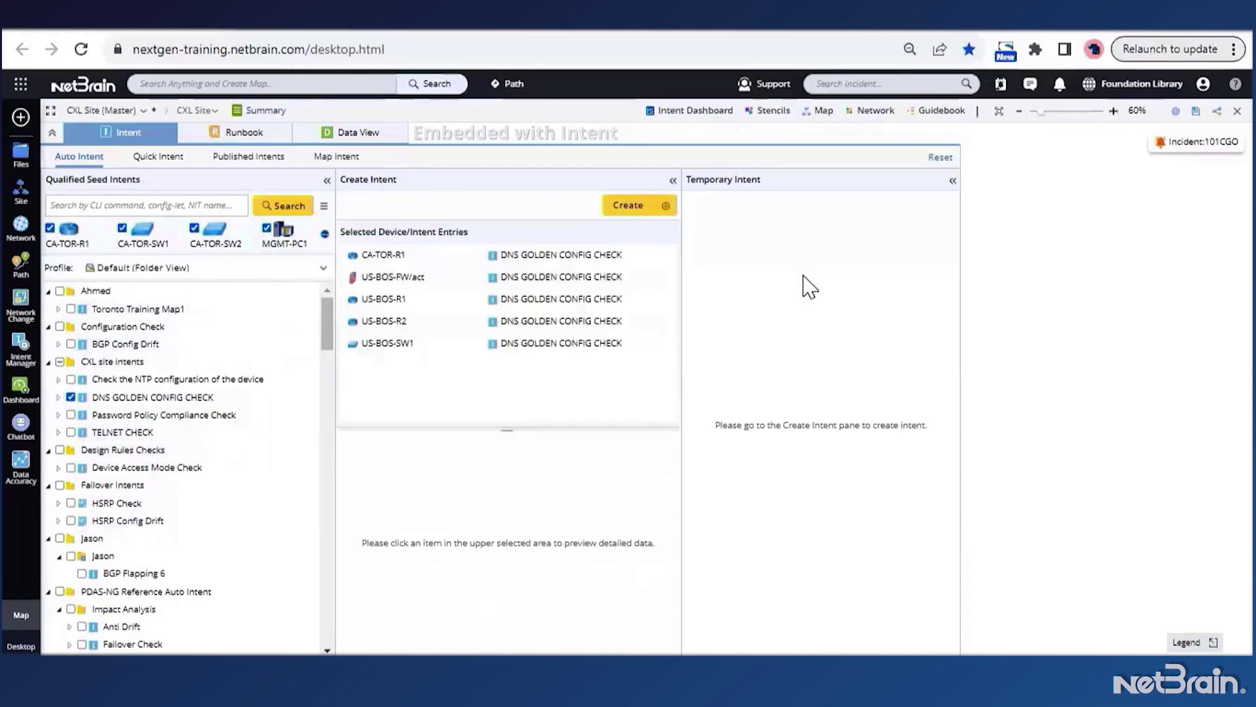
{"action": "left_click", "coordinate": [636, 211]}
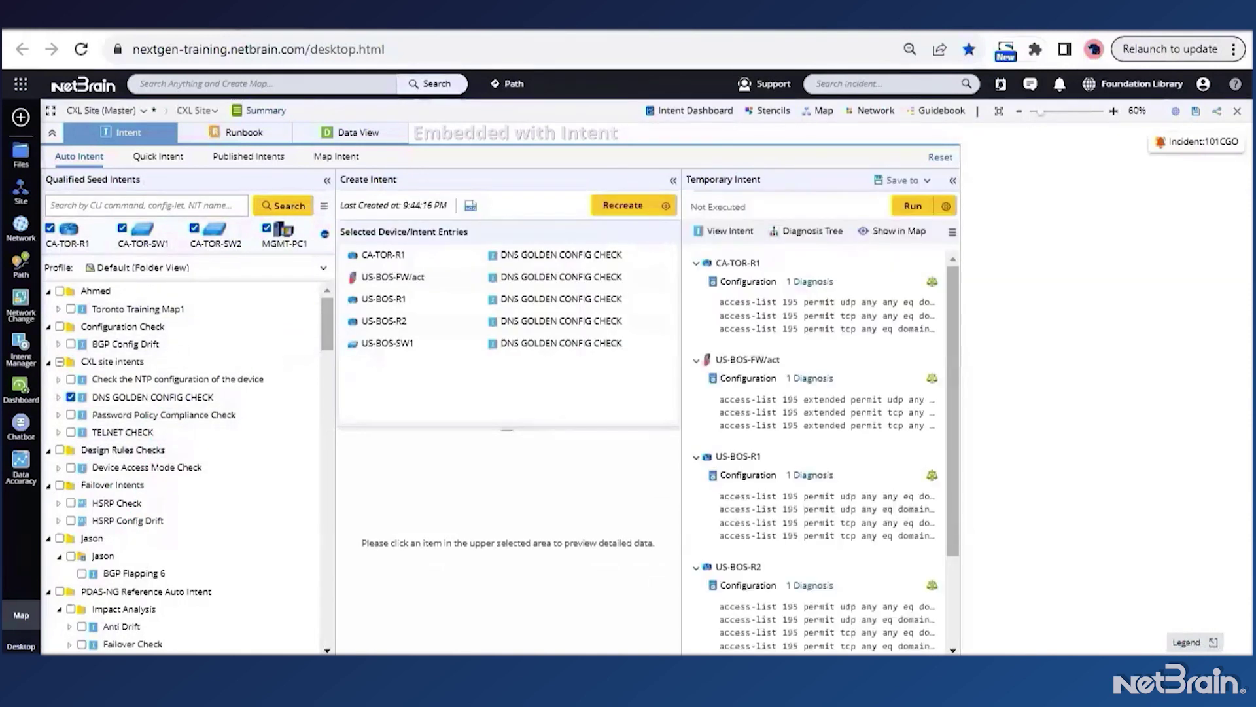
{"action": "left_click", "coordinate": [912, 208]}
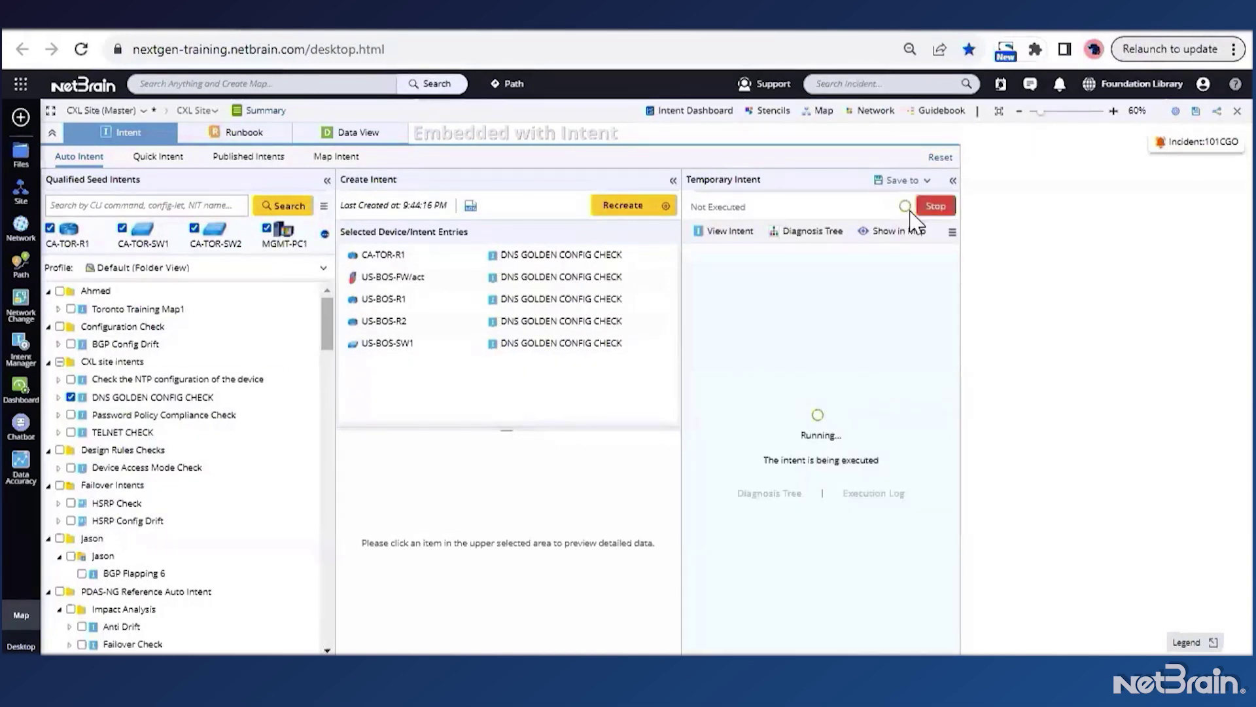
Save the intent to the Map Intent, overwriting the existing one
{"action": "left_click", "coordinate": [904, 180]}
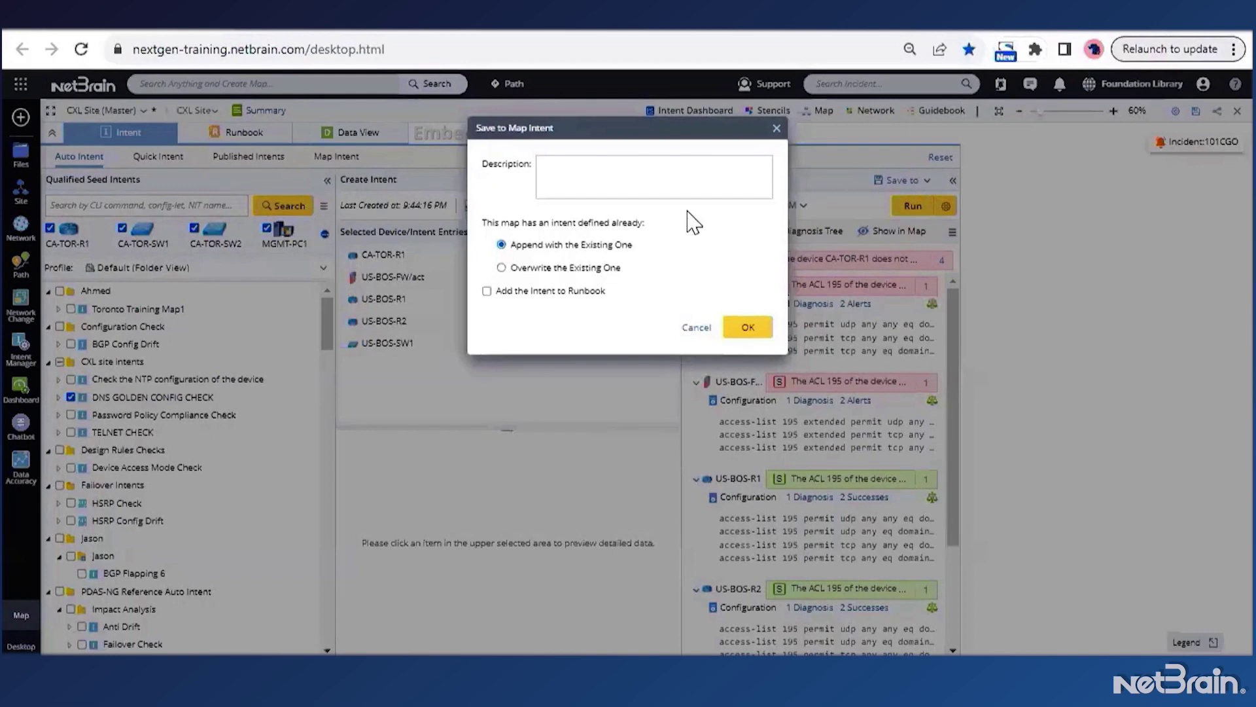
{"action": "key", "text": "Down"}
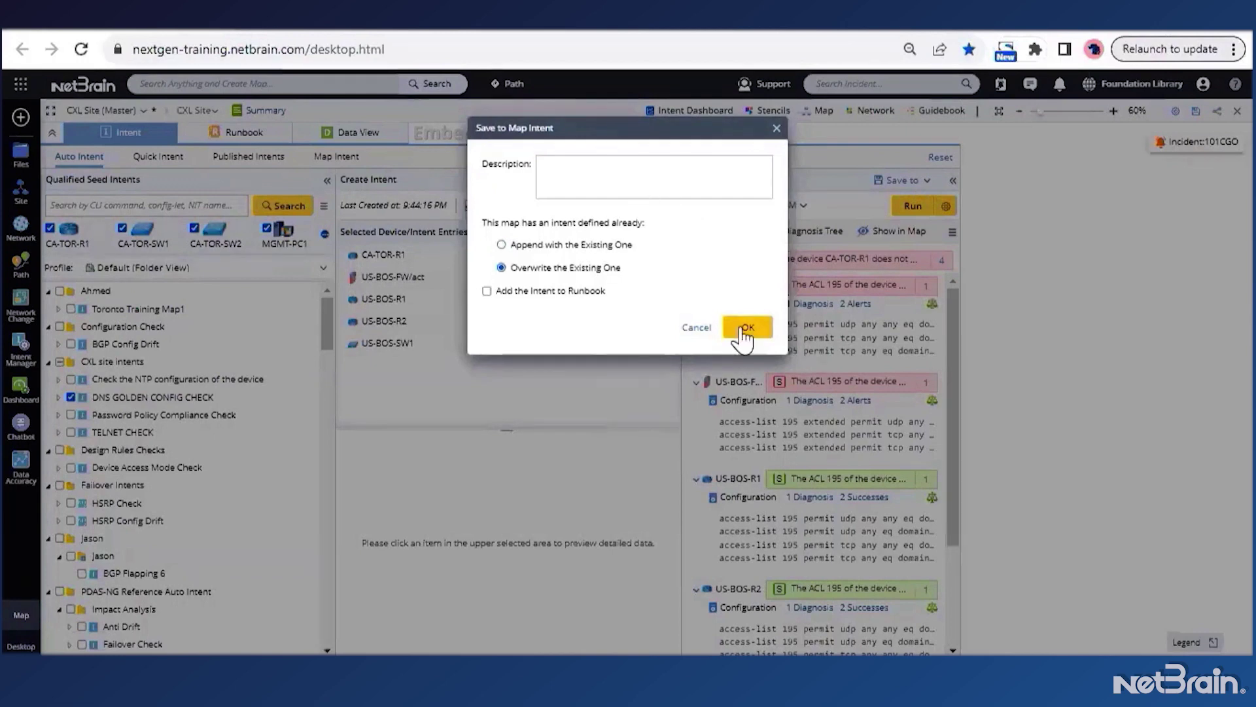
{"action": "left_click", "coordinate": [744, 326]}
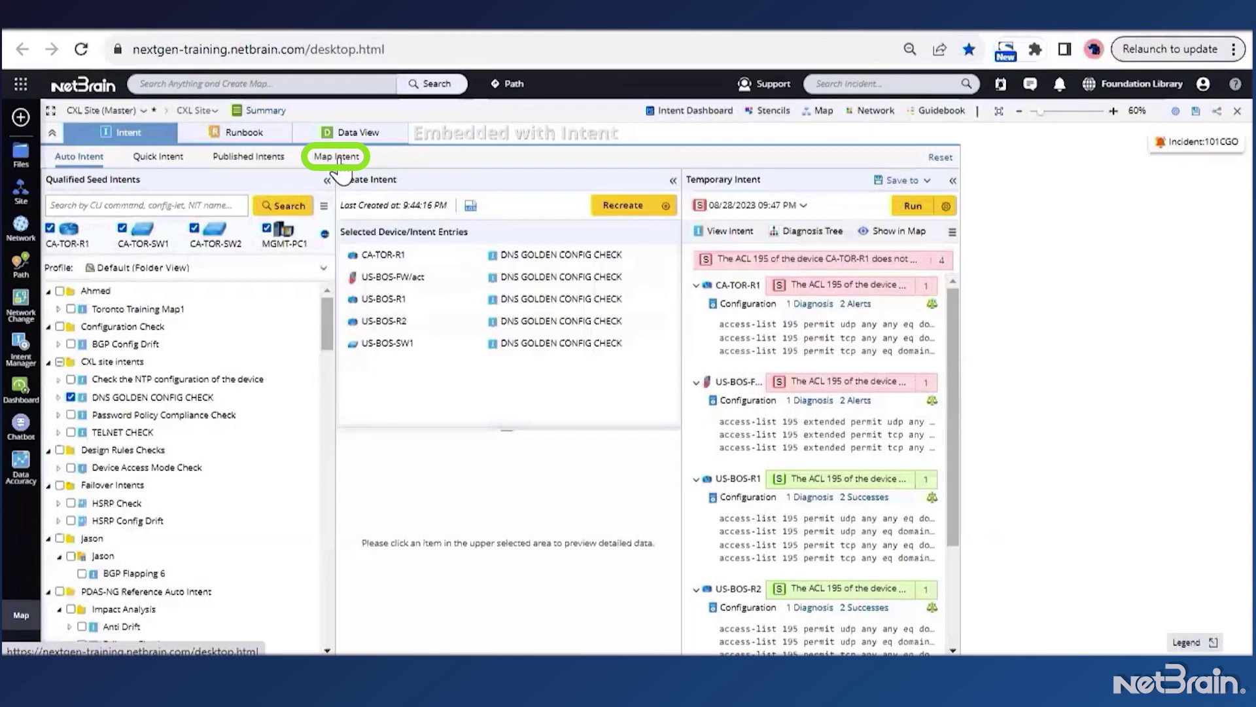
Show the CXL Site map's saved intent results in a widened pane and start a scheduled run
{"action": "left_click", "coordinate": [335, 157]}
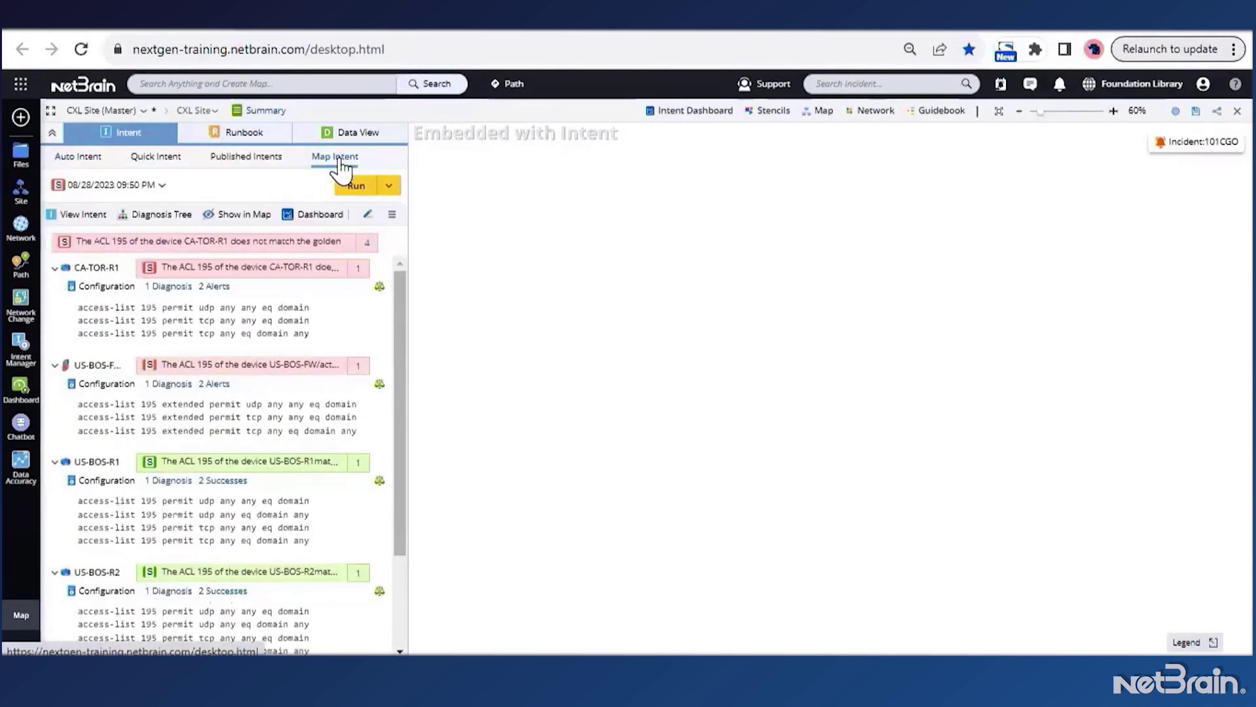
{"action": "left_click_drag", "start_coordinate": [409, 247], "coordinate": [626, 254]}
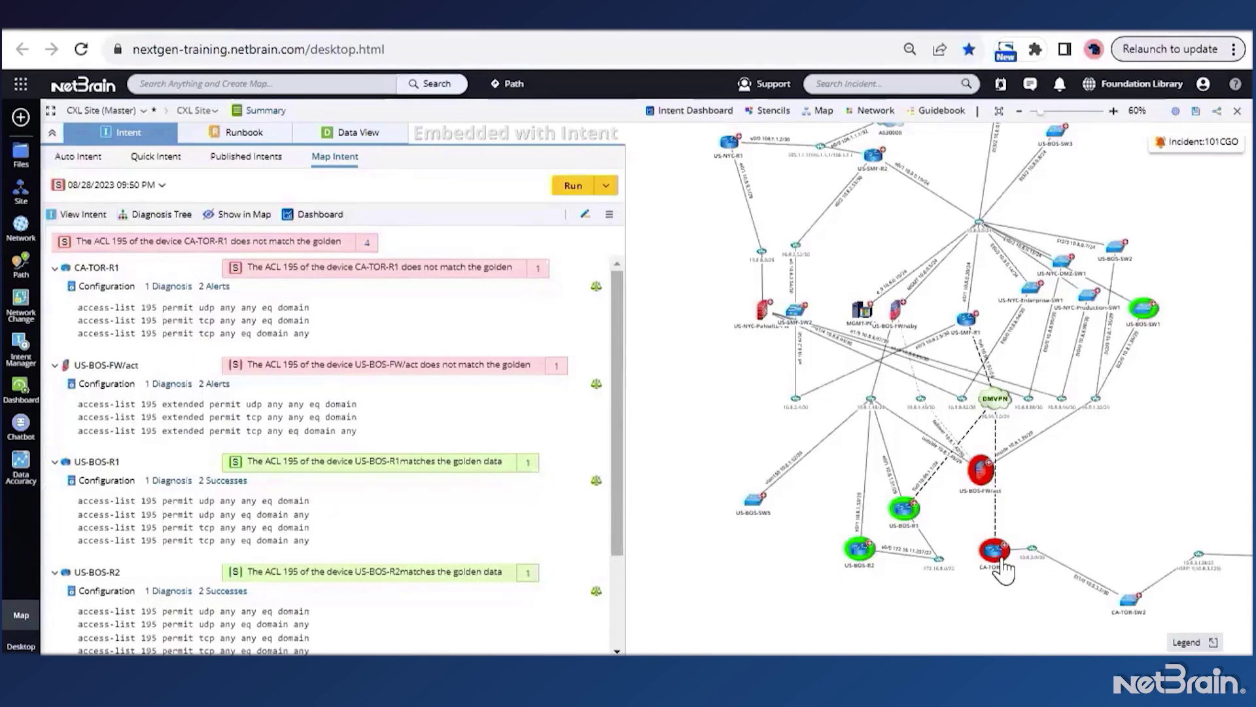
{"action": "left_click", "coordinate": [606, 187]}
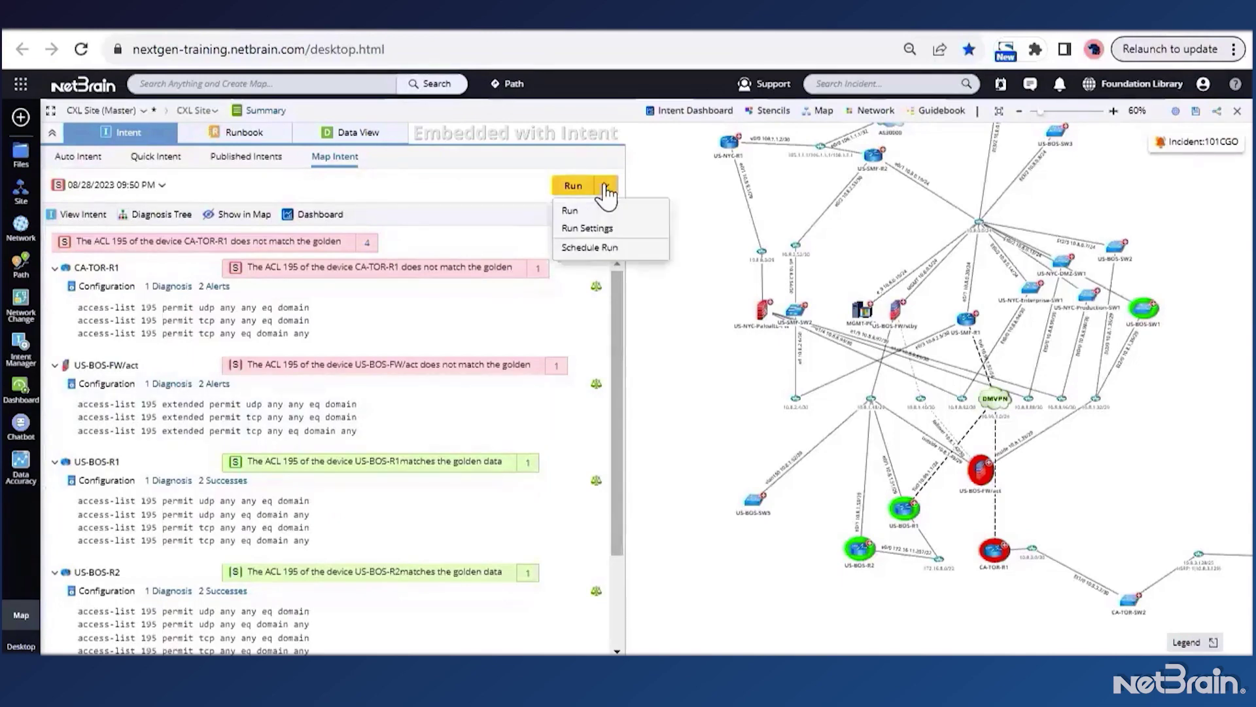
Name the scheduled task 'Compliance check for ACL' and set it to run daily
{"action": "left_click", "coordinate": [592, 246]}
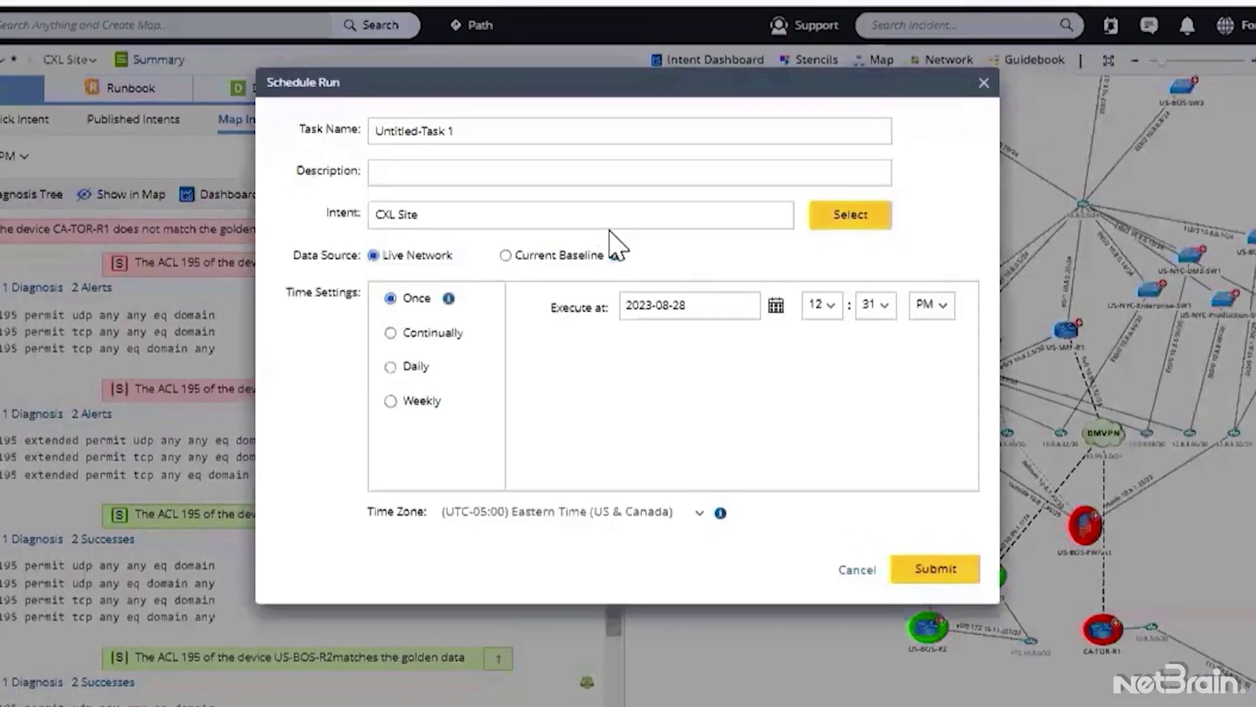
{"action": "triple_click", "coordinate": [342, 116]}
{"action": "type", "text": "Compliance check for ACL"}
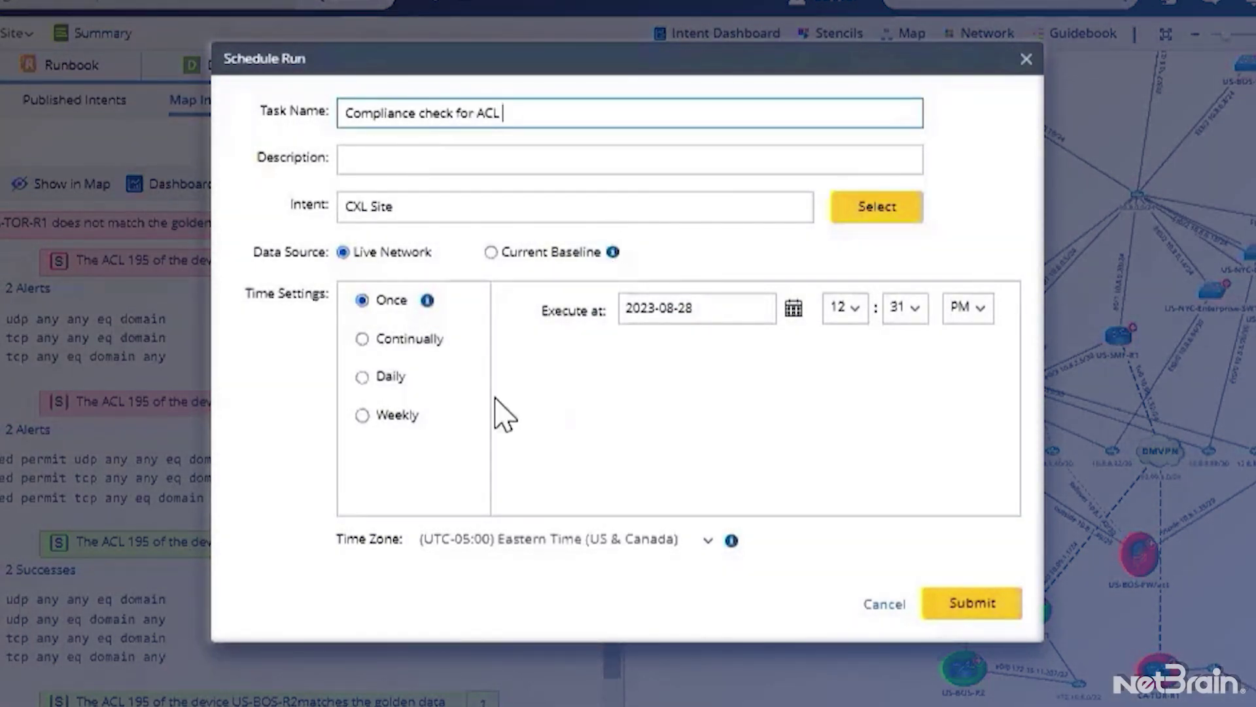
{"action": "left_click", "coordinate": [363, 378]}
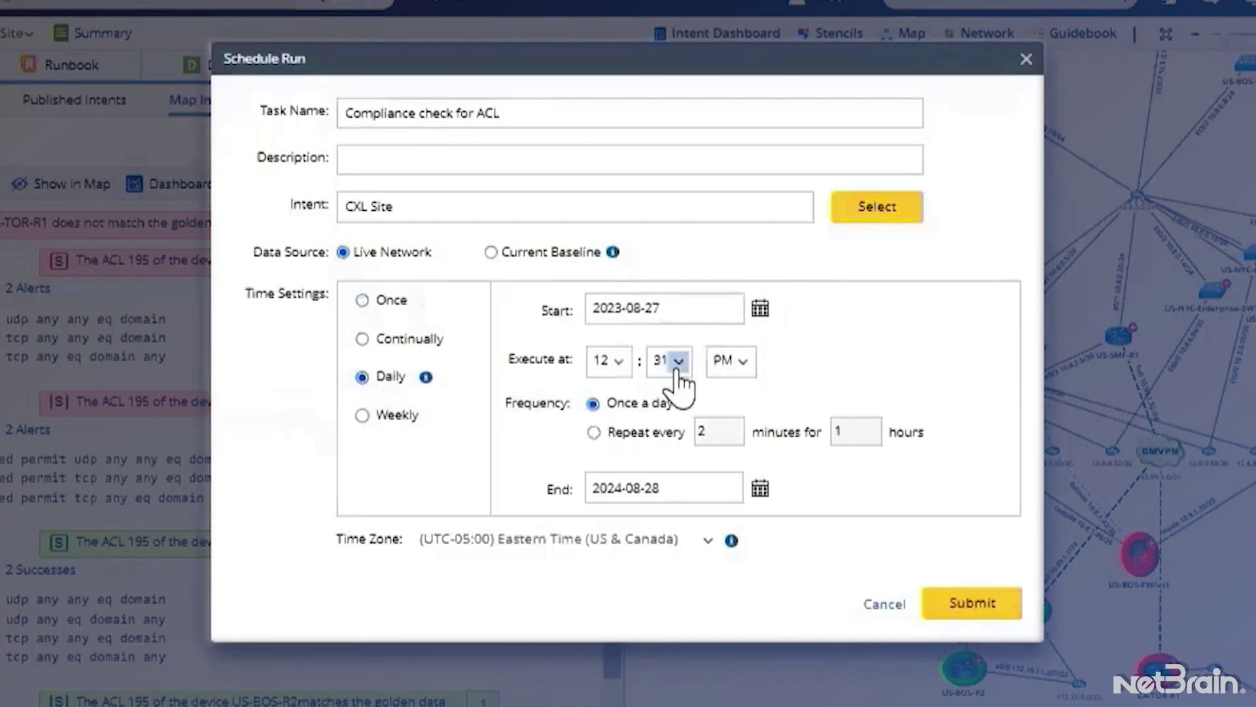
Set execution time to 09:30 PM, end date 2024-09-04, and submit the schedule
{"action": "left_click", "coordinate": [614, 367]}
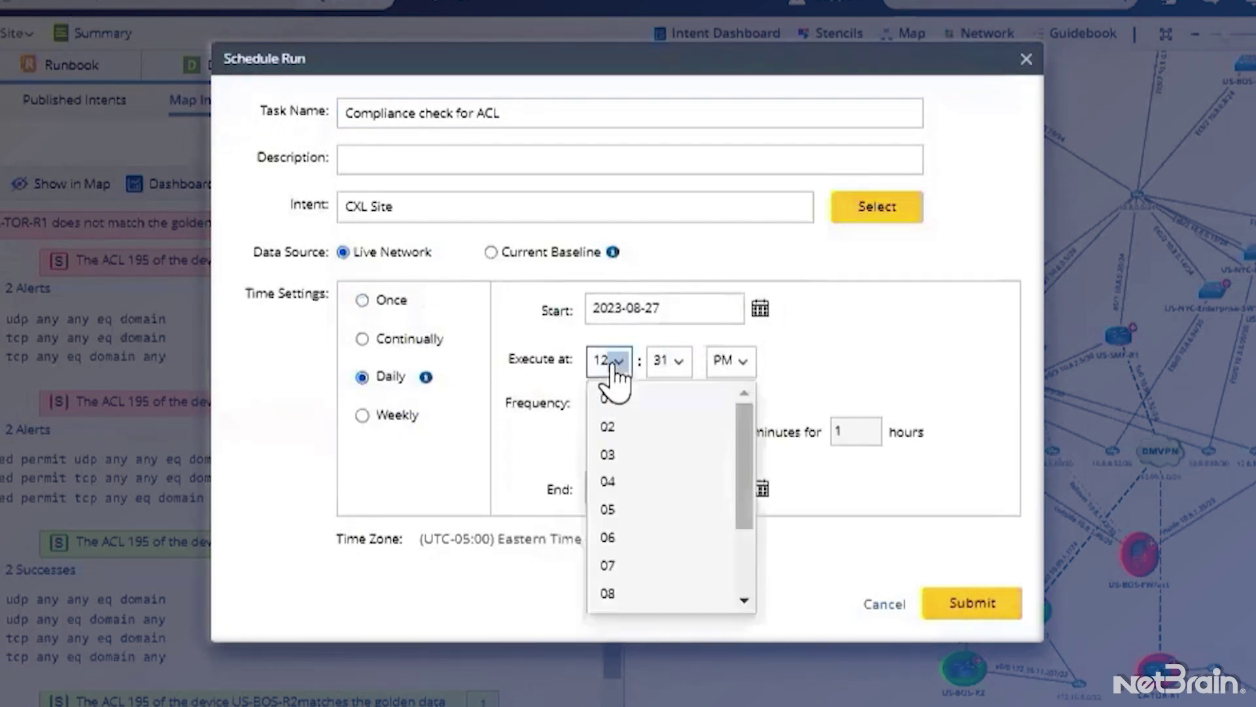
{"action": "left_click", "coordinate": [667, 593]}
{"action": "left_click", "coordinate": [679, 363]}
{"action": "scroll", "coordinate": [674, 536], "scroll_direction": "down", "scroll_amount": 10}
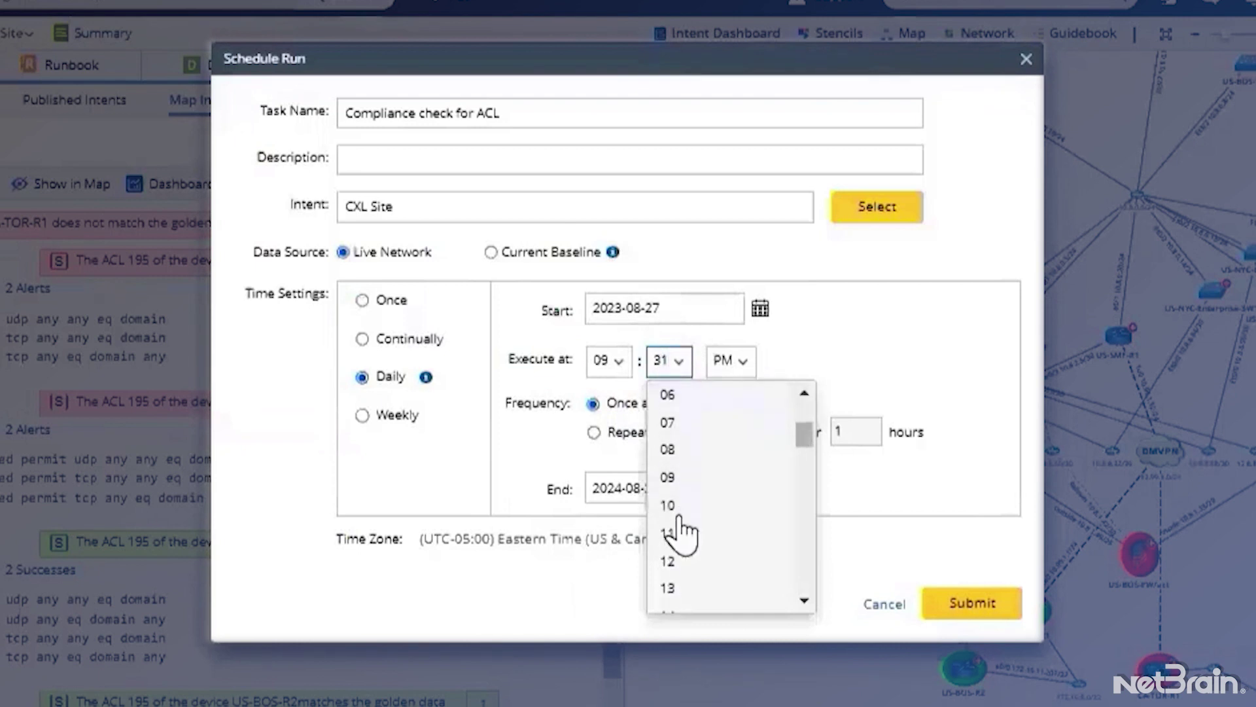
{"action": "left_click", "coordinate": [669, 535]}
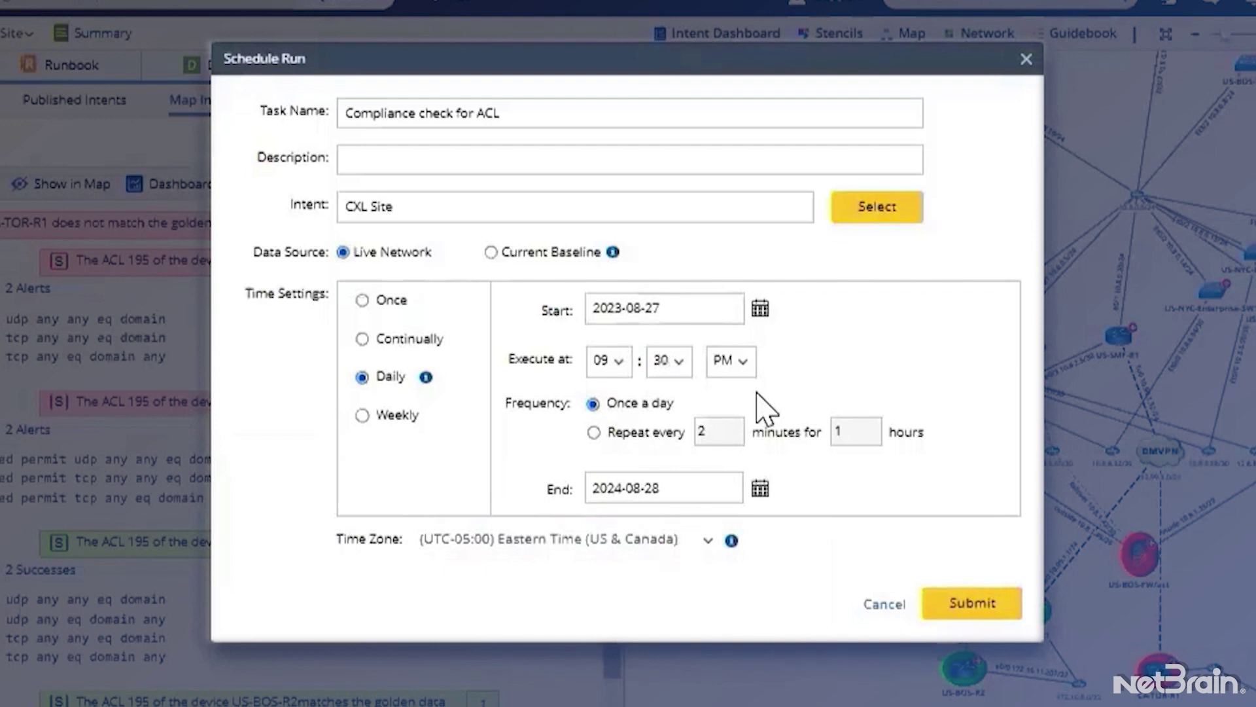
{"action": "left_click", "coordinate": [760, 489]}
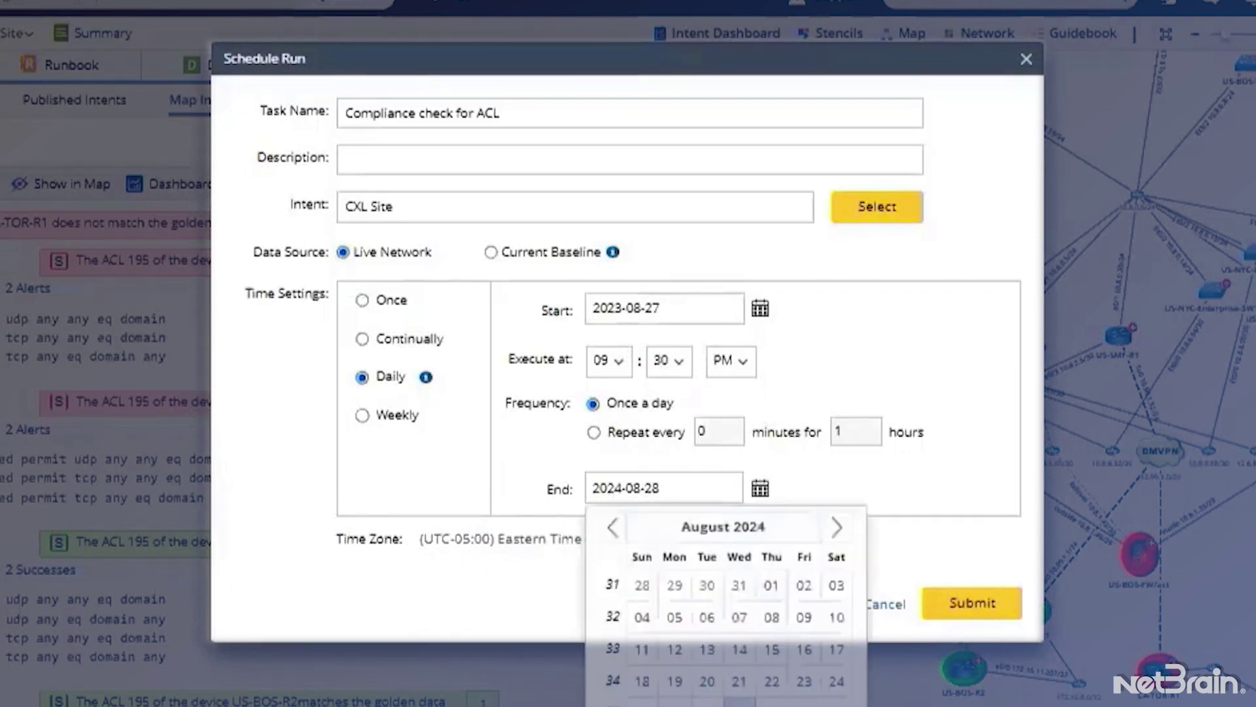
{"action": "left_click", "coordinate": [739, 705]}
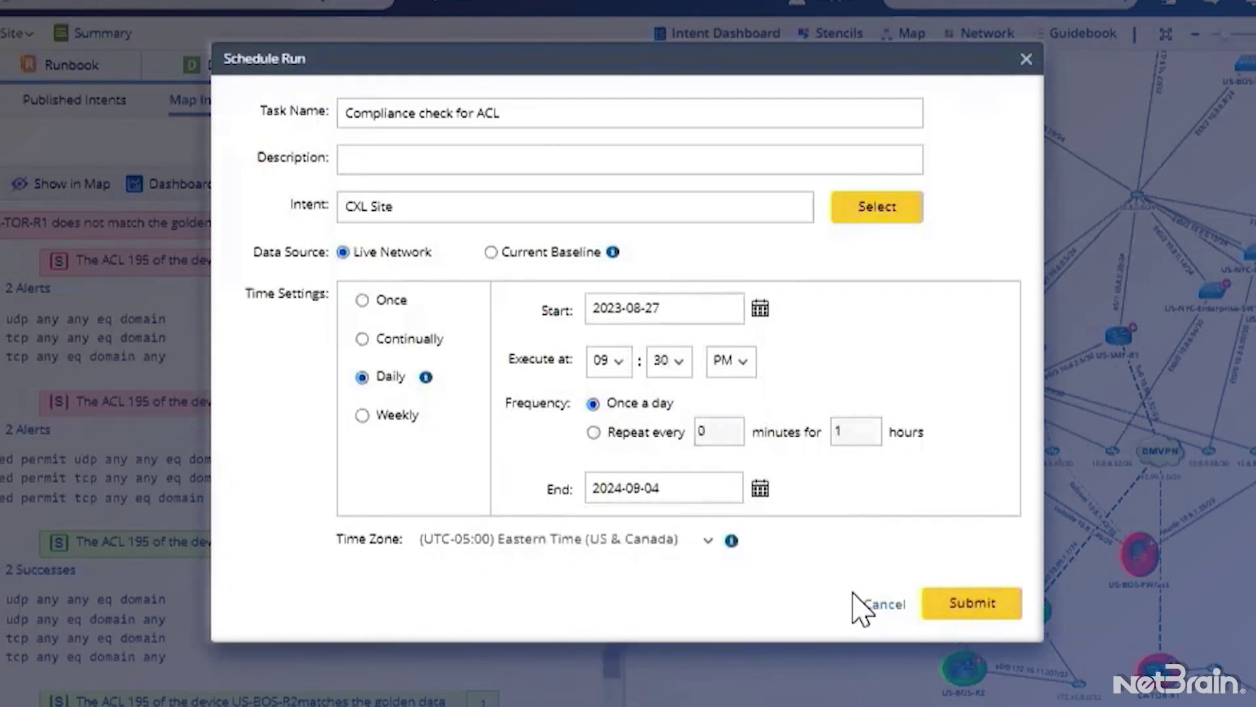
{"action": "left_click", "coordinate": [944, 592]}
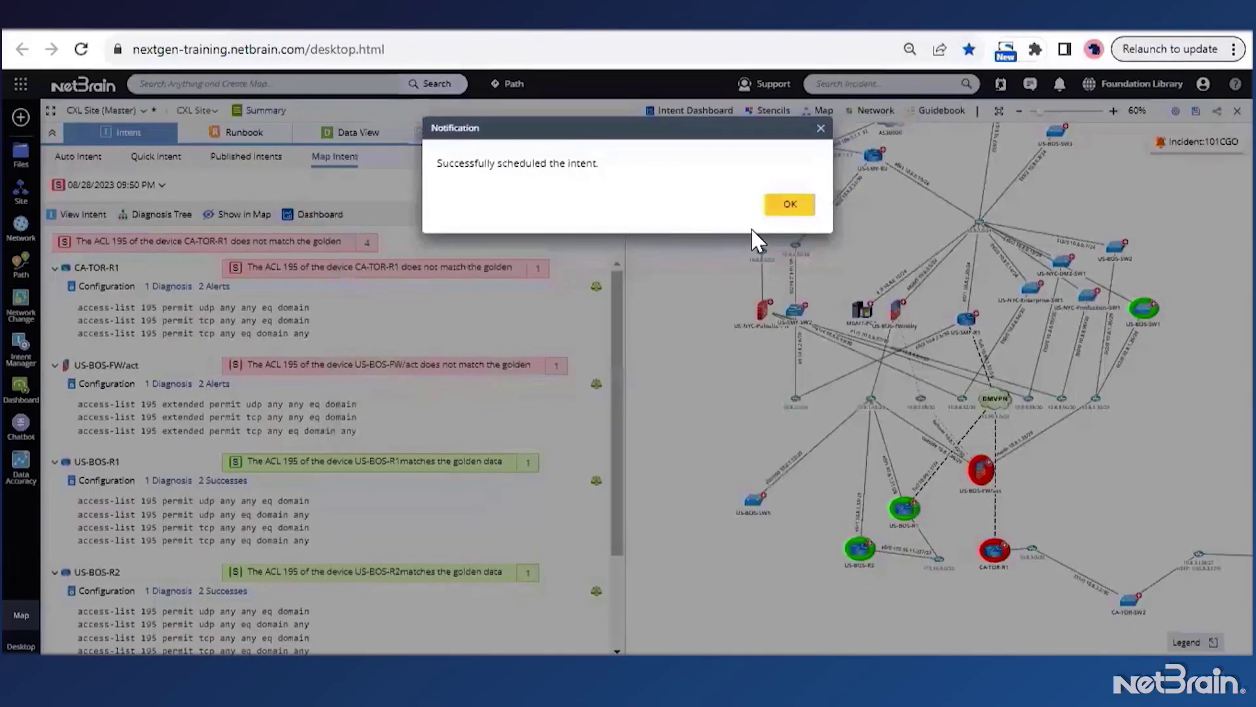
Dismiss the successful-scheduling notification with OK
{"action": "left_click", "coordinate": [790, 204]}
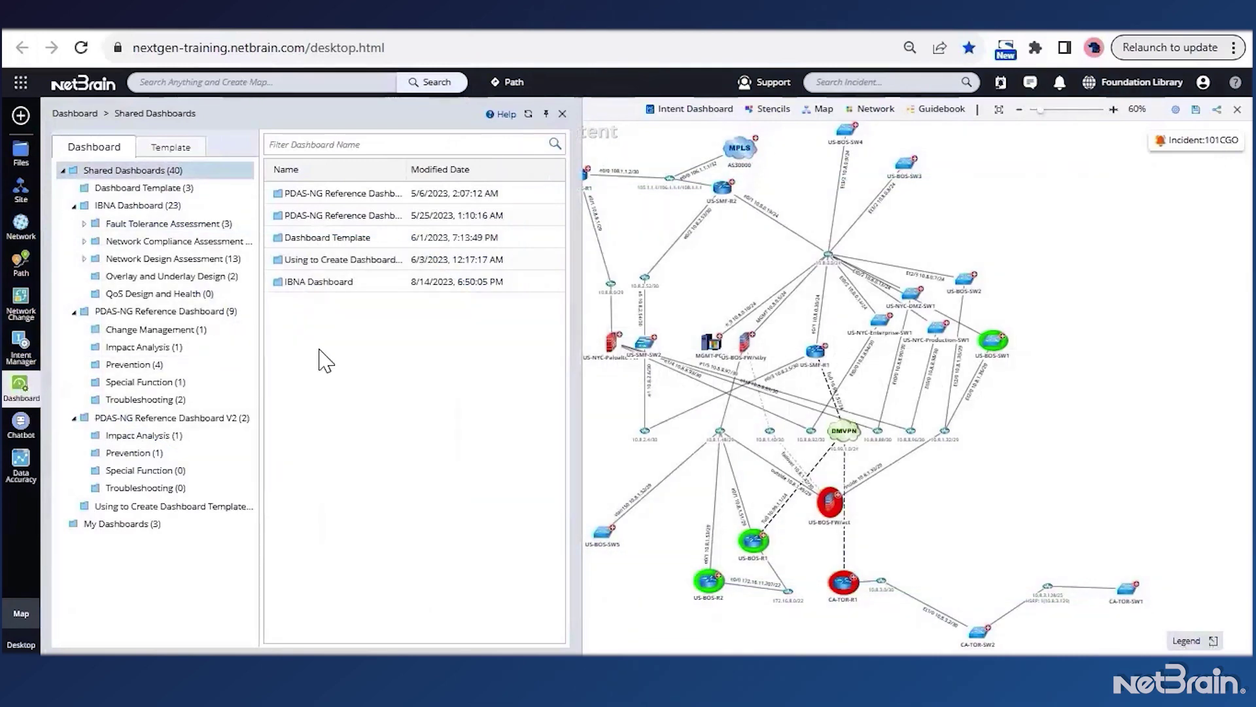
Open the CXL Site Compliance Dashboard from My Dashboards
{"action": "left_click", "coordinate": [122, 523]}
{"action": "left_click", "coordinate": [554, 238]}
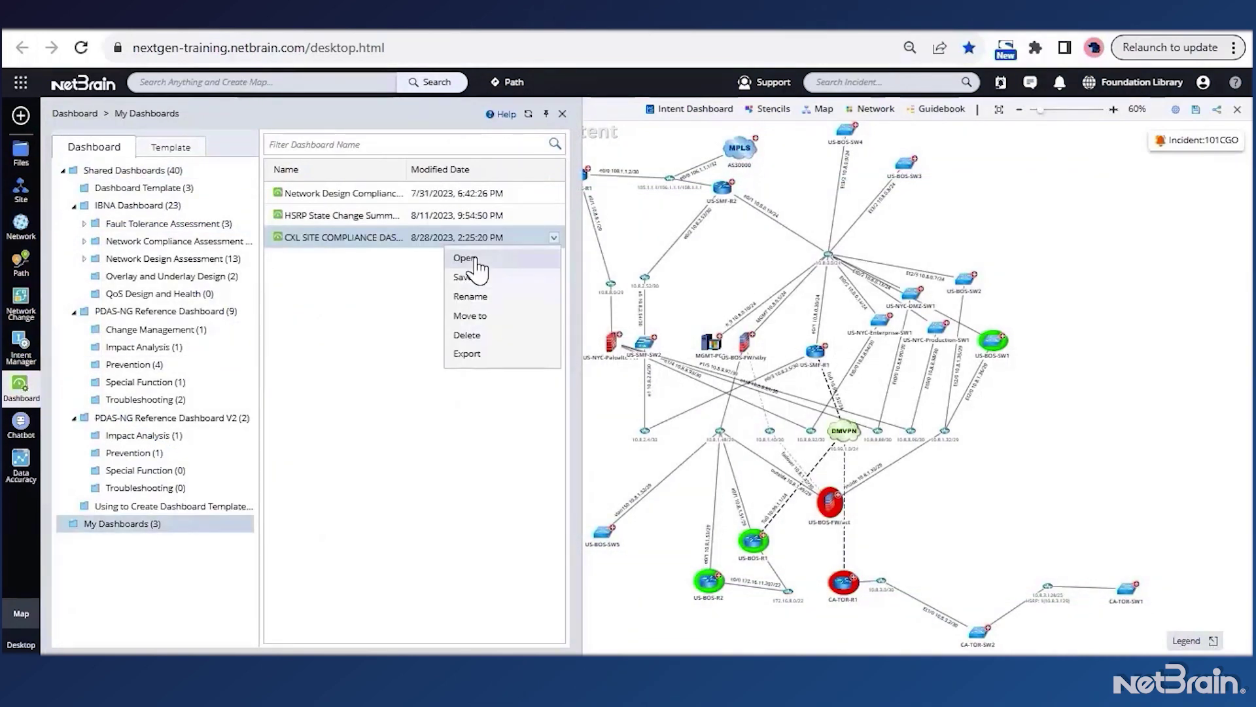
{"action": "left_click", "coordinate": [475, 260]}
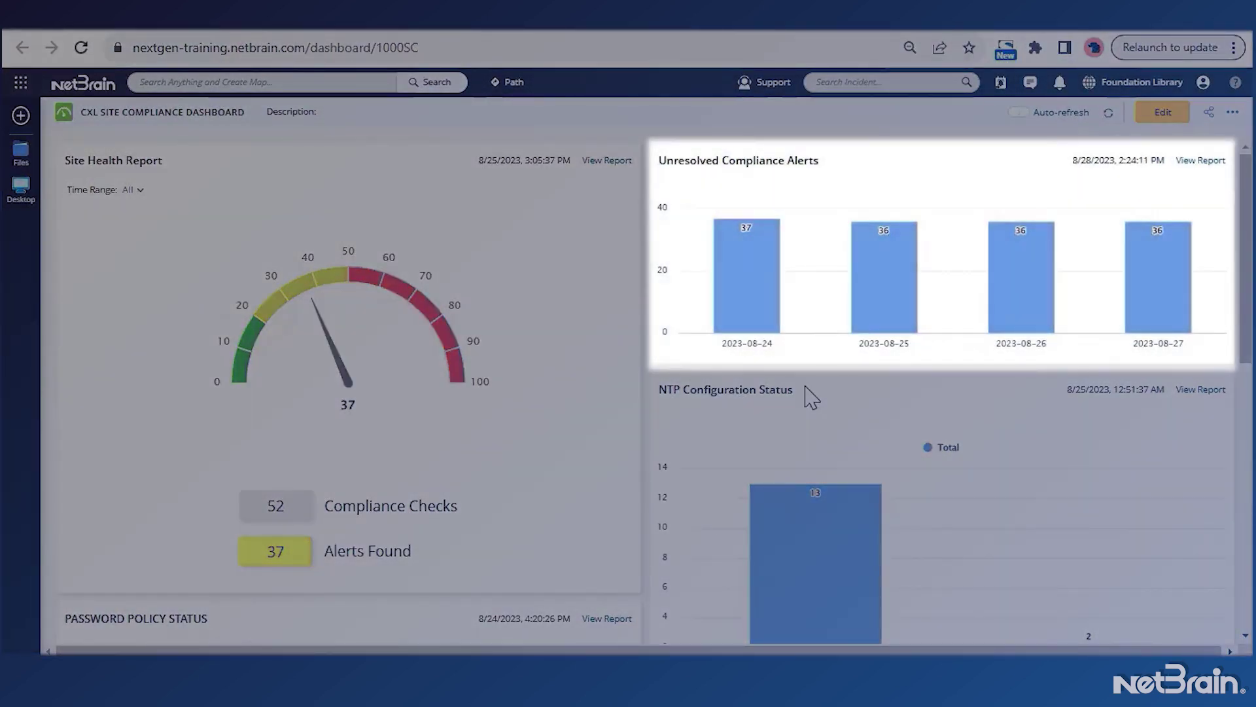
Review the dashboard's ACL compliance panels and bring up its sharing options
{"action": "scroll", "coordinate": [864, 491], "scroll_direction": "down", "scroll_amount": 5}
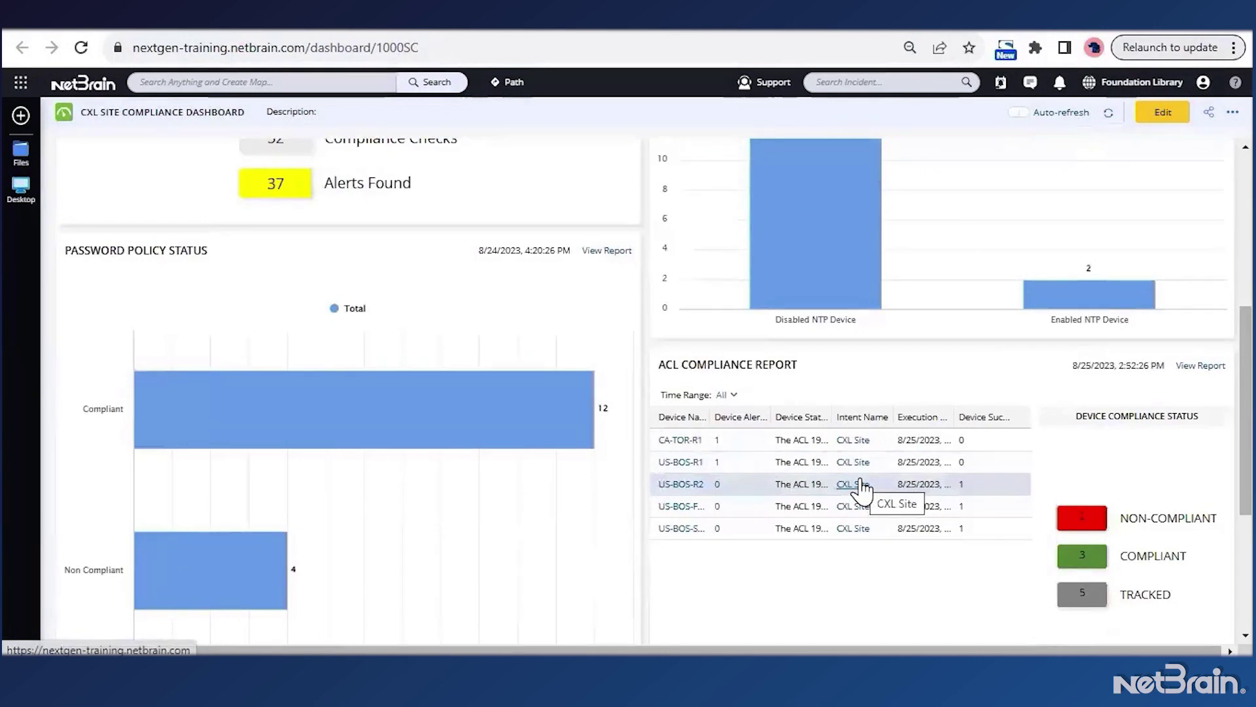
{"action": "scroll", "coordinate": [861, 488], "scroll_direction": "down", "scroll_amount": 4}
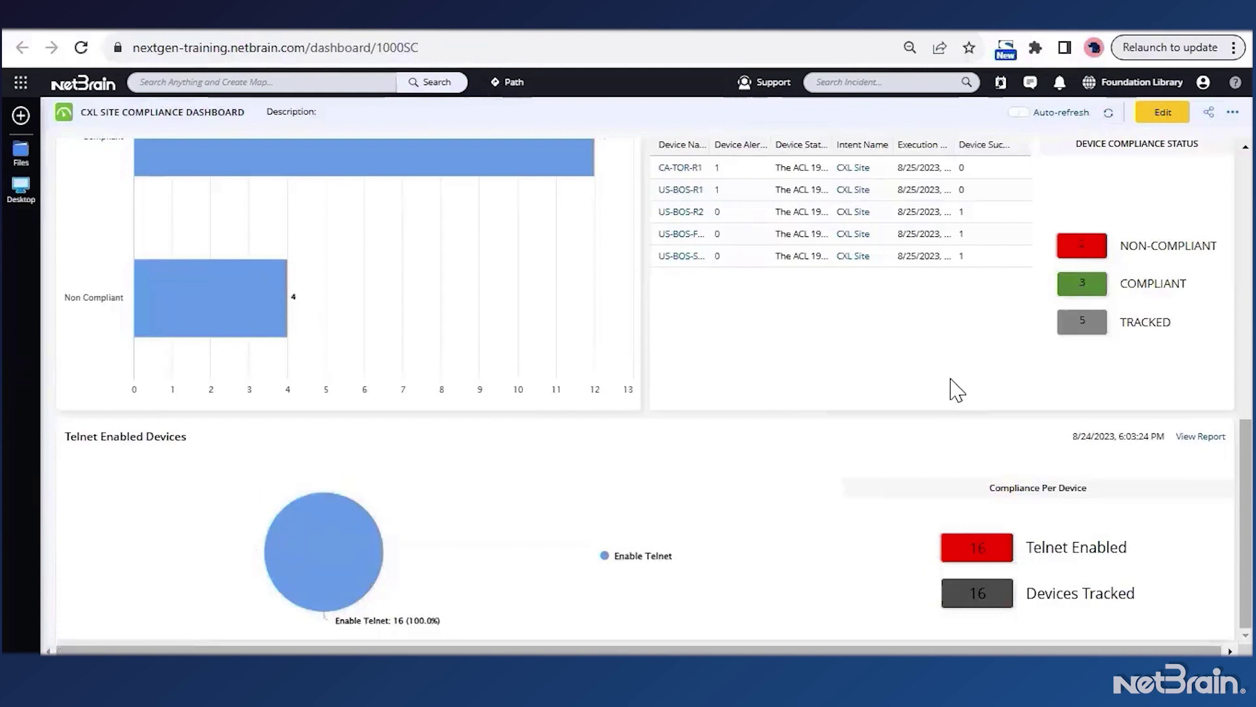
{"action": "scroll", "coordinate": [957, 390], "scroll_direction": "up", "scroll_amount": 10}
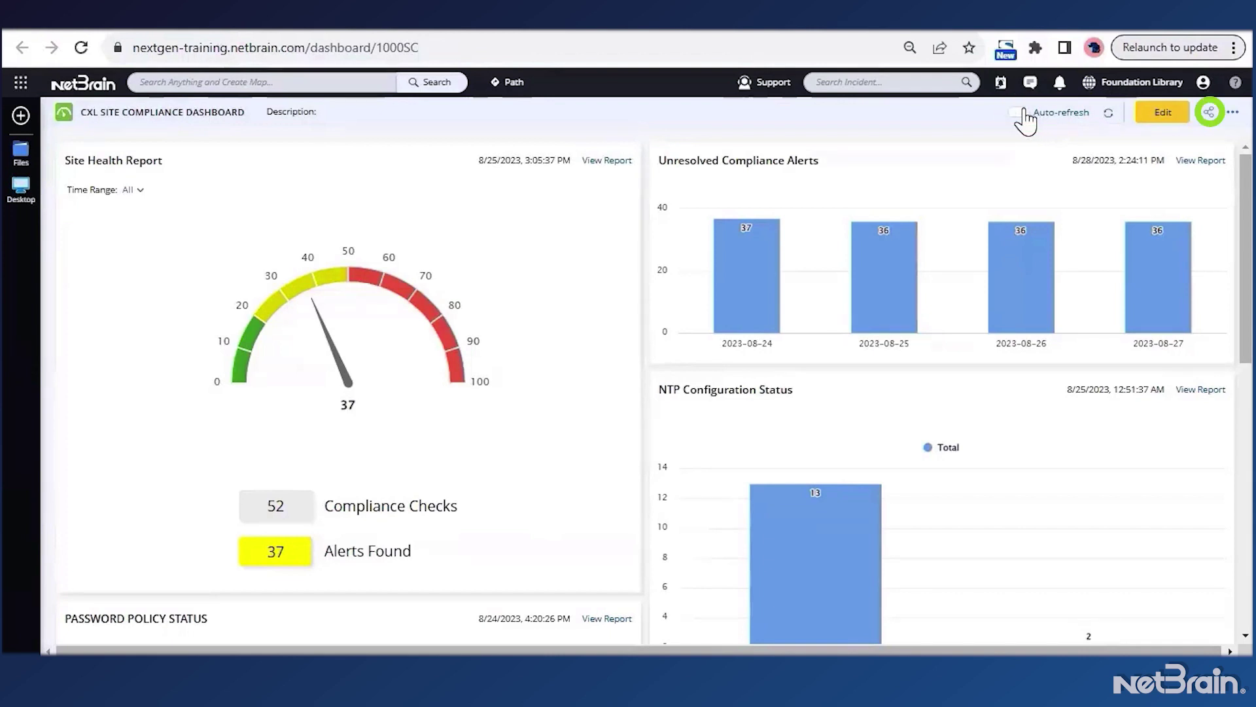
{"action": "left_click", "coordinate": [1210, 115]}
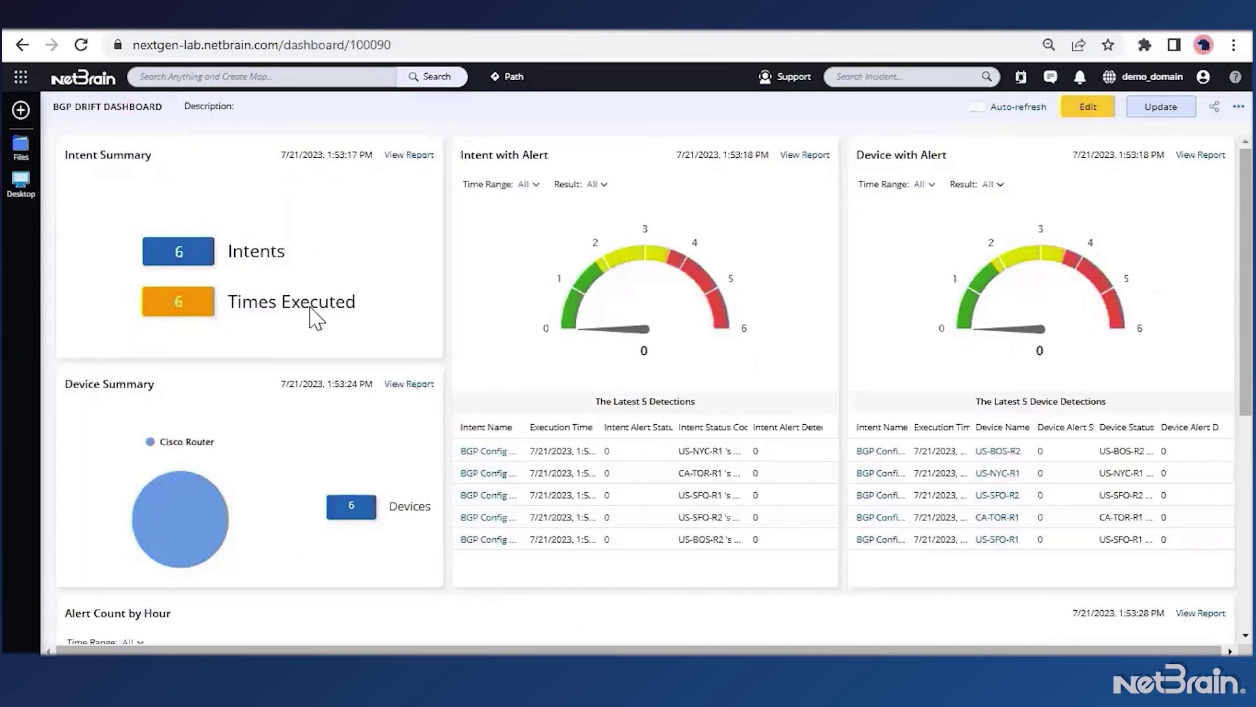
Scroll through the BGP Drift Dashboard panels and back to the top
{"action": "scroll", "coordinate": [659, 356], "scroll_direction": "down", "scroll_amount": 6}
{"action": "scroll", "coordinate": [589, 359], "scroll_direction": "up", "scroll_amount": 6}
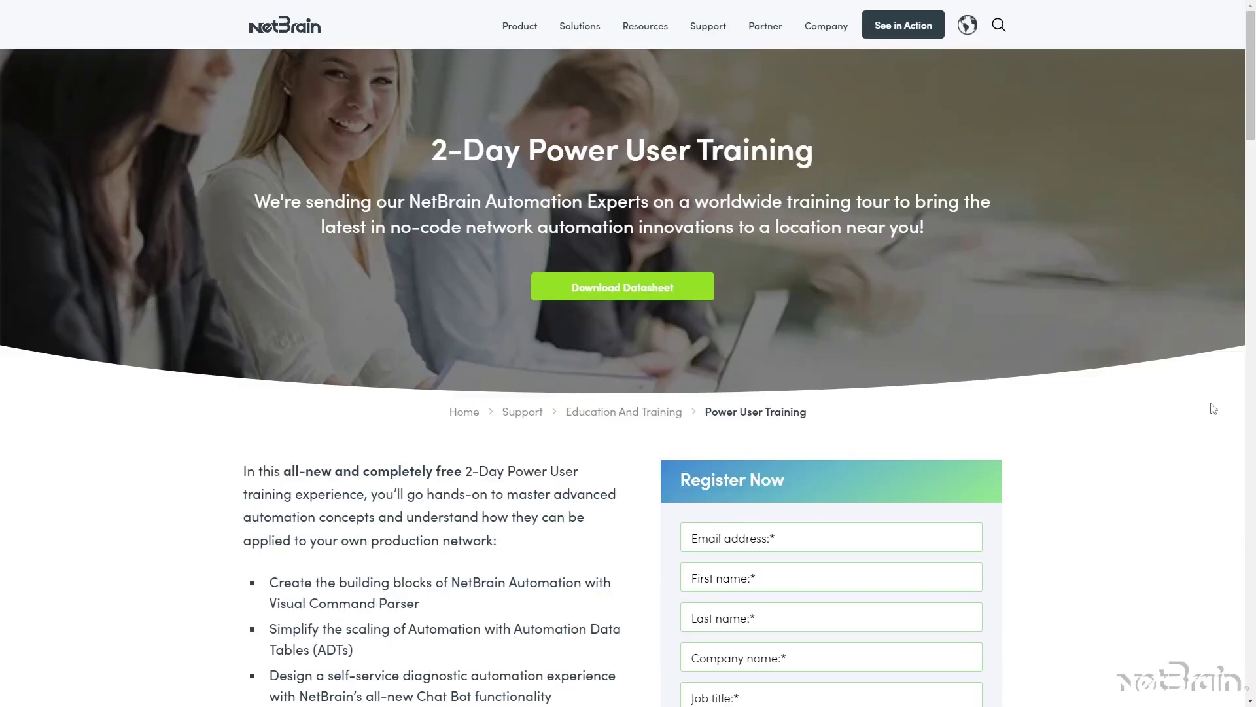
{"action": "scroll", "coordinate": [1214, 409], "scroll_direction": "down", "scroll_amount": 12}
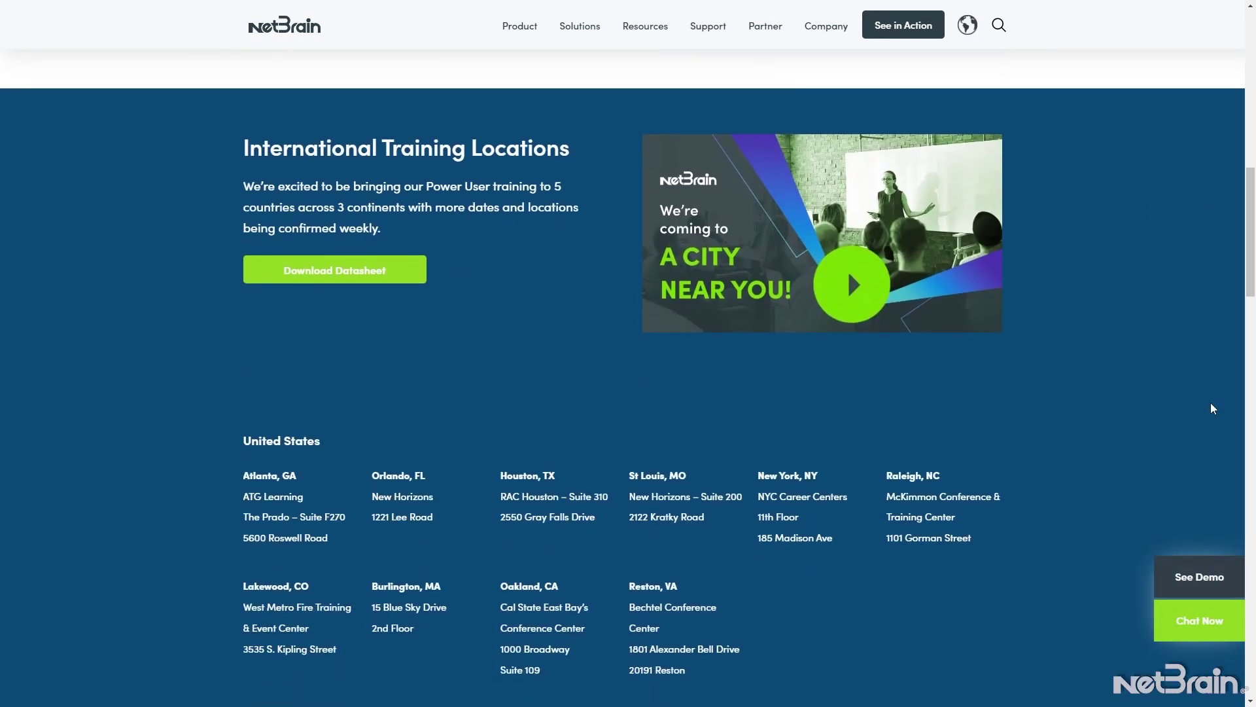
{"action": "scroll", "coordinate": [1212, 409], "scroll_direction": "down", "scroll_amount": 1}
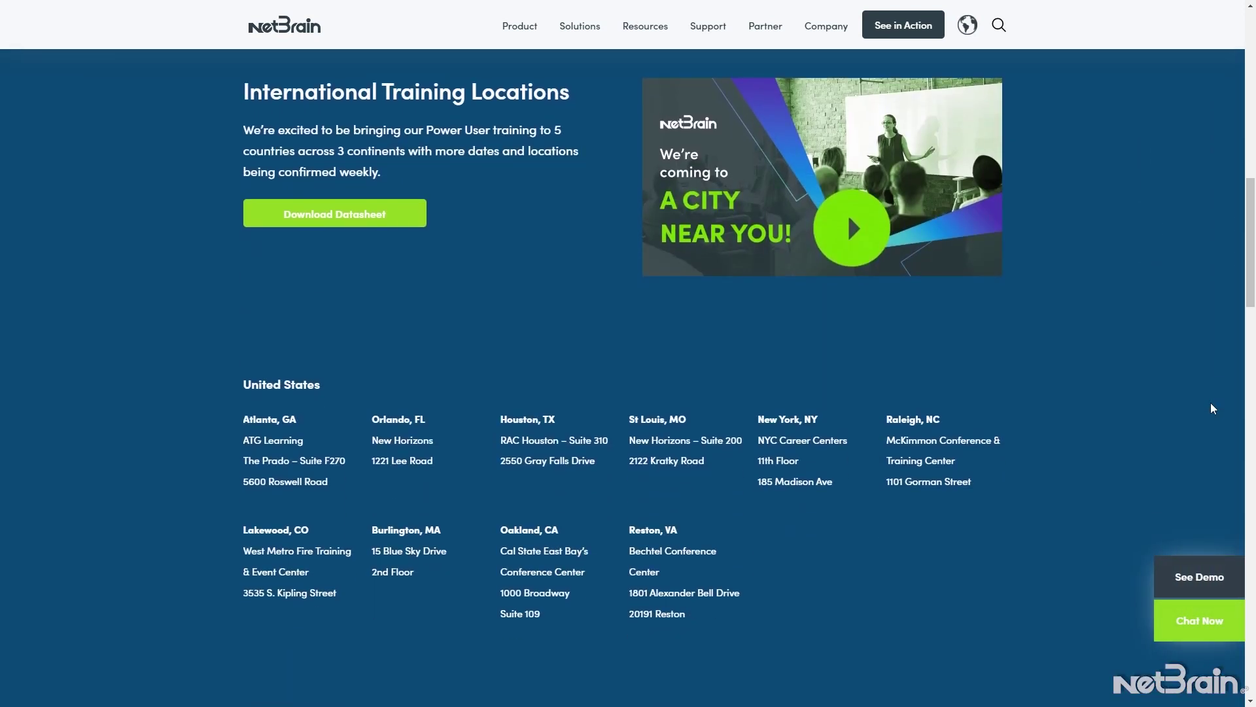
{"action": "scroll", "coordinate": [1211, 404], "scroll_direction": "down", "scroll_amount": 12}
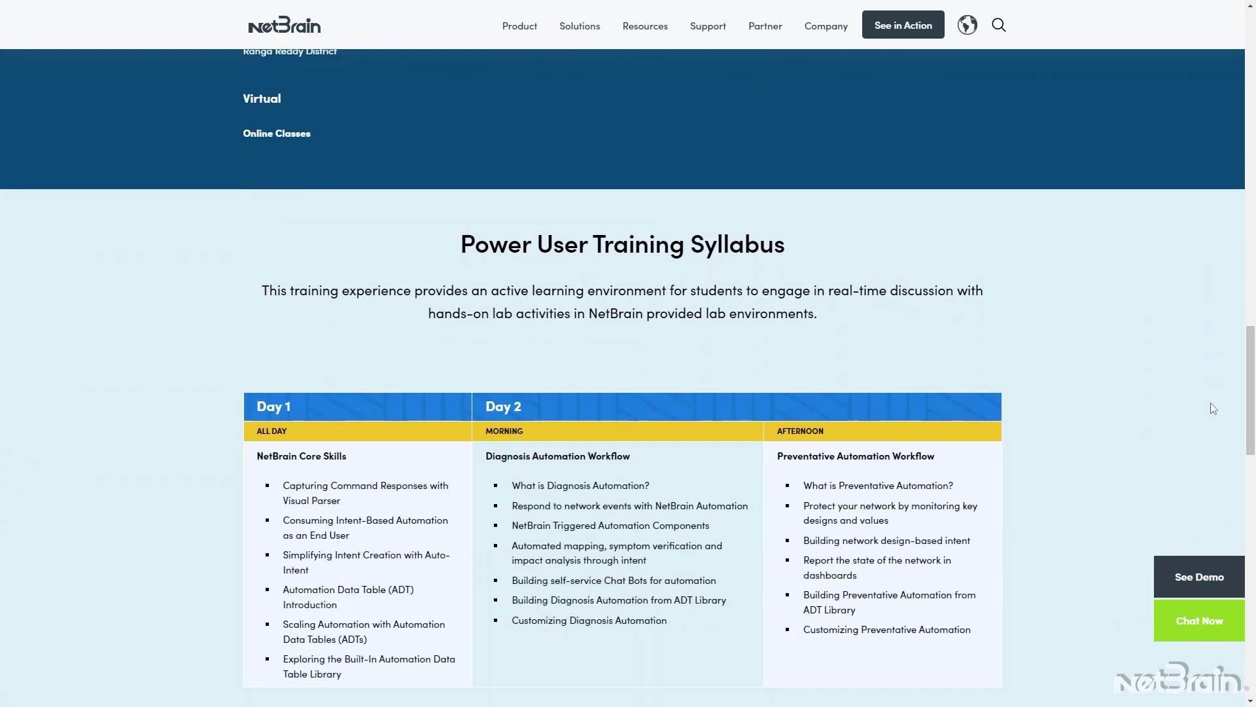
{"action": "scroll", "coordinate": [1213, 407], "scroll_direction": "down", "scroll_amount": 3}
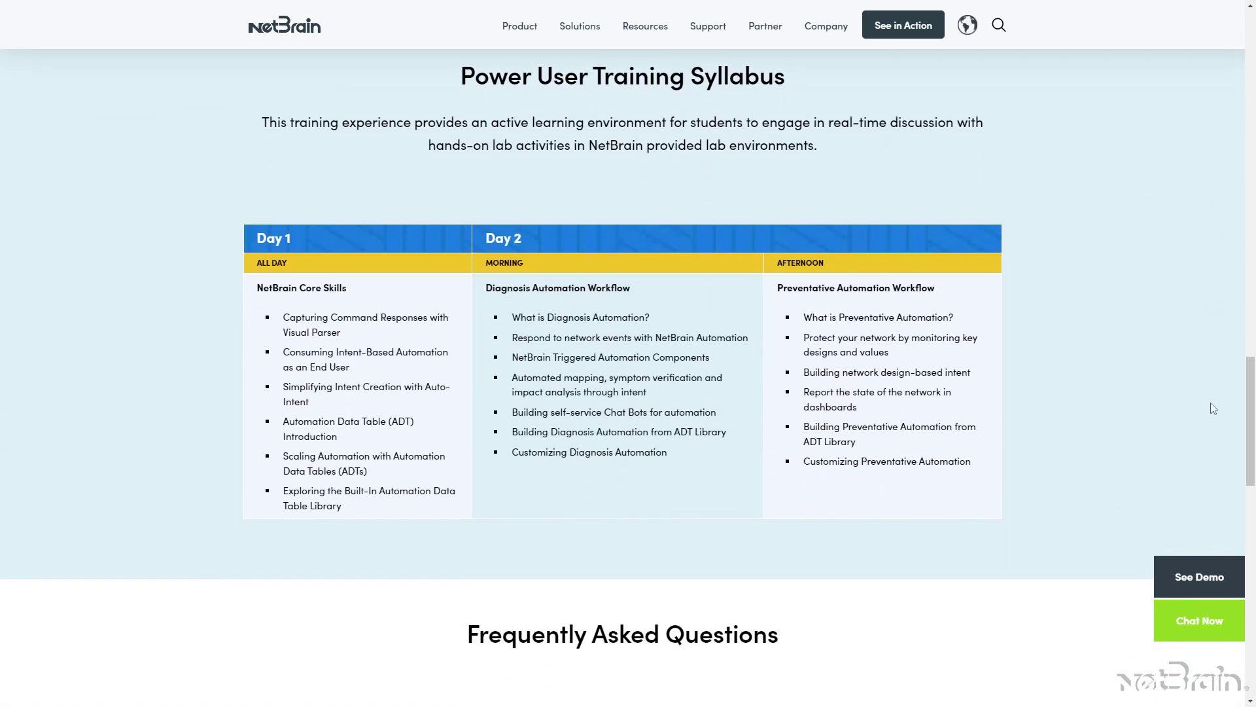
{"action": "scroll", "coordinate": [1212, 408], "scroll_direction": "down", "scroll_amount": 9}
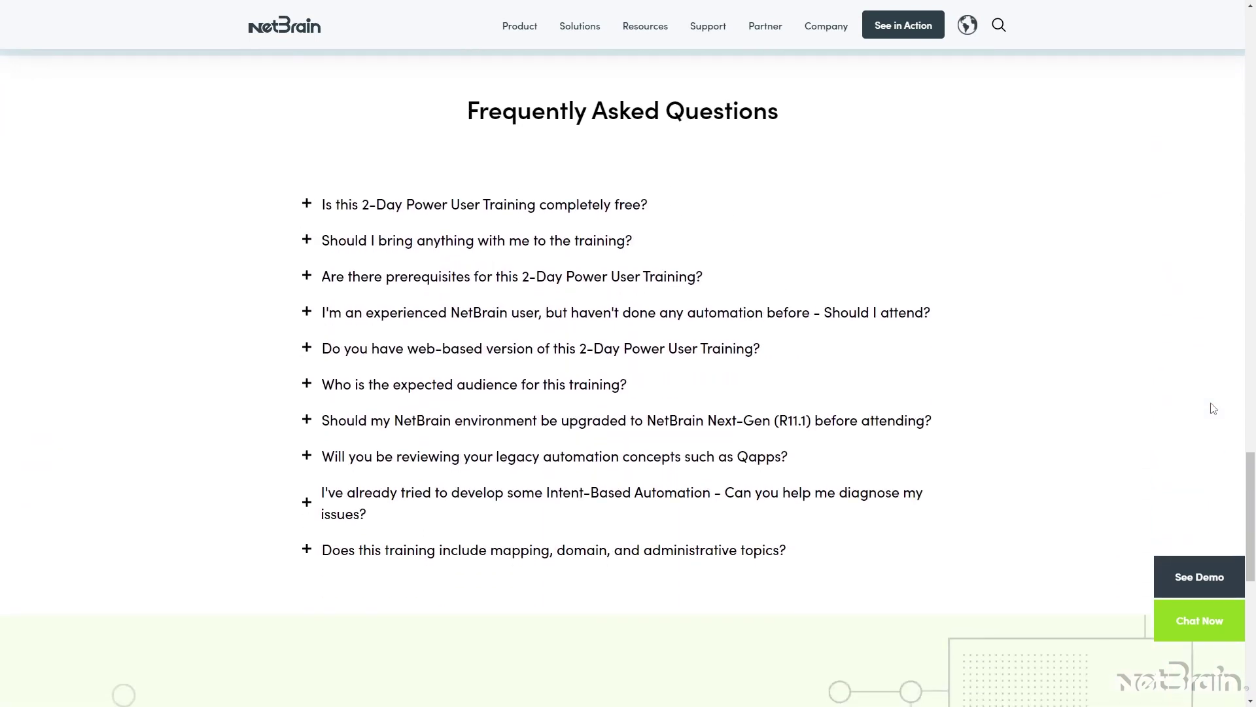